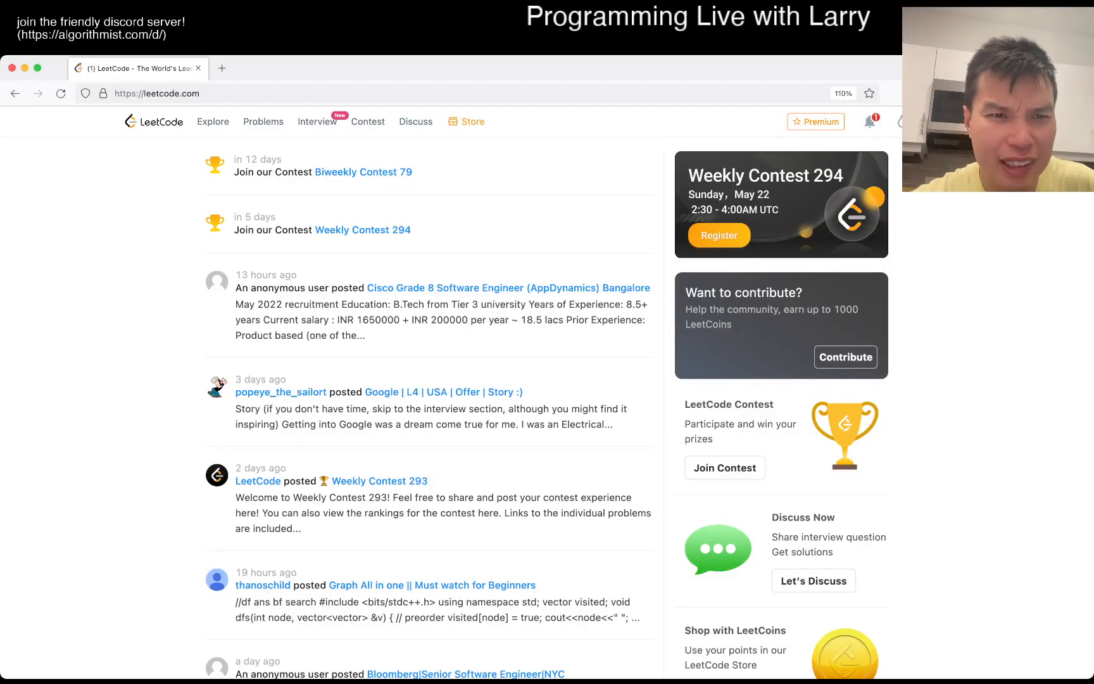
Step: Start a fresh browser tab from the problem list to load problem 1379
left_click(263, 121)
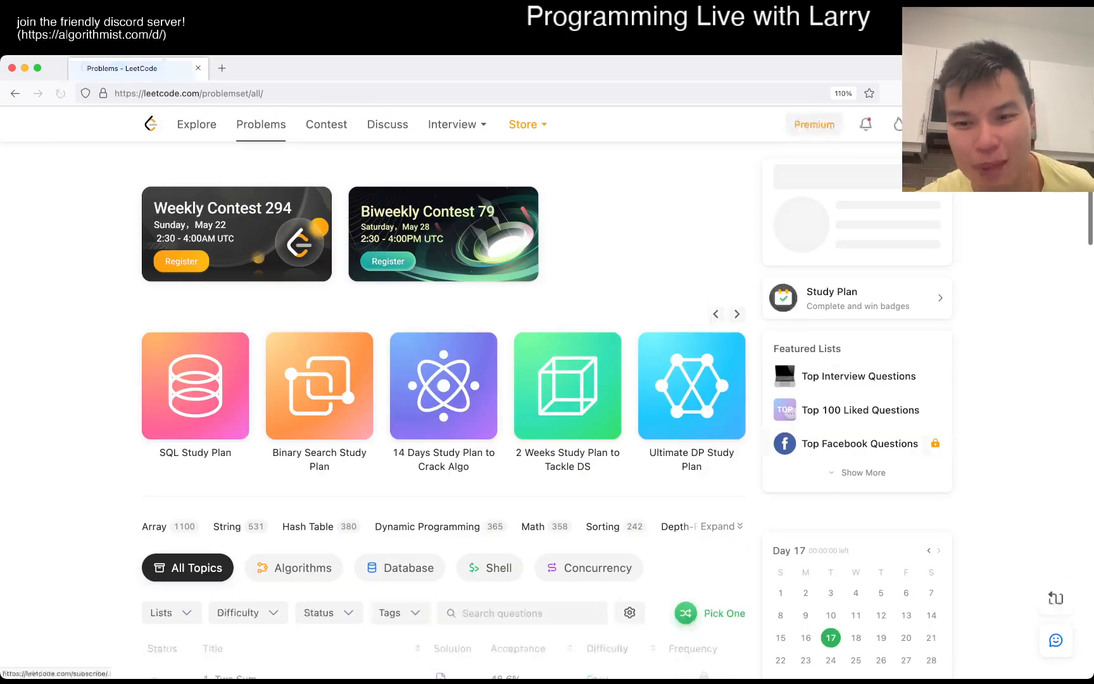
key("super+t")
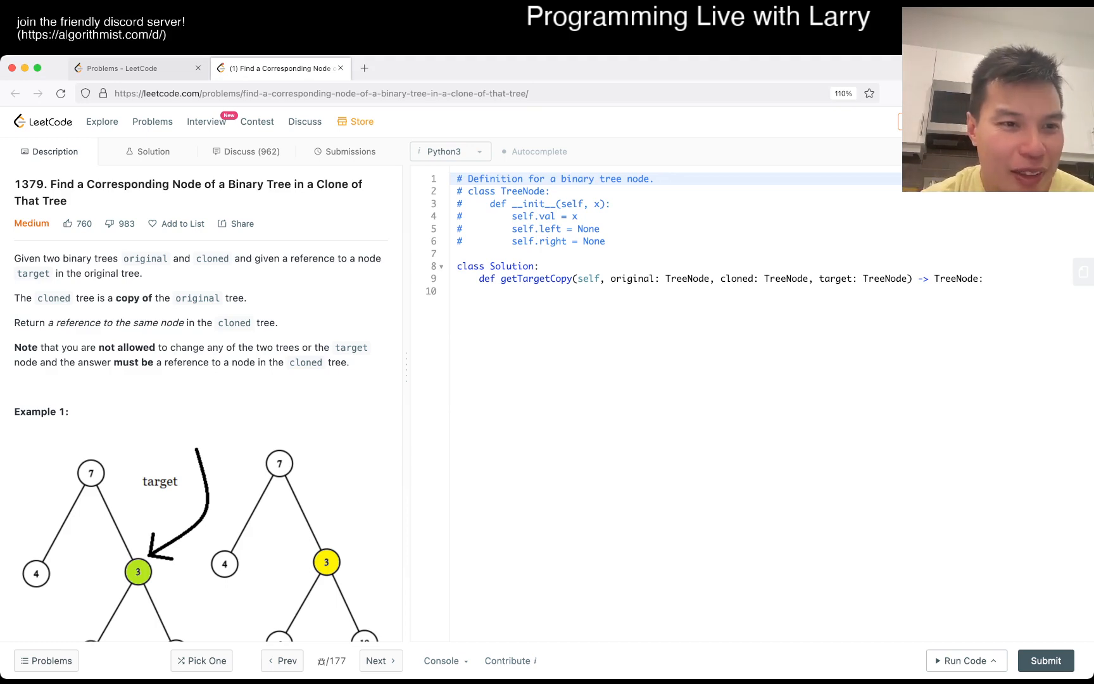
scroll(196, 385, "down", 1)
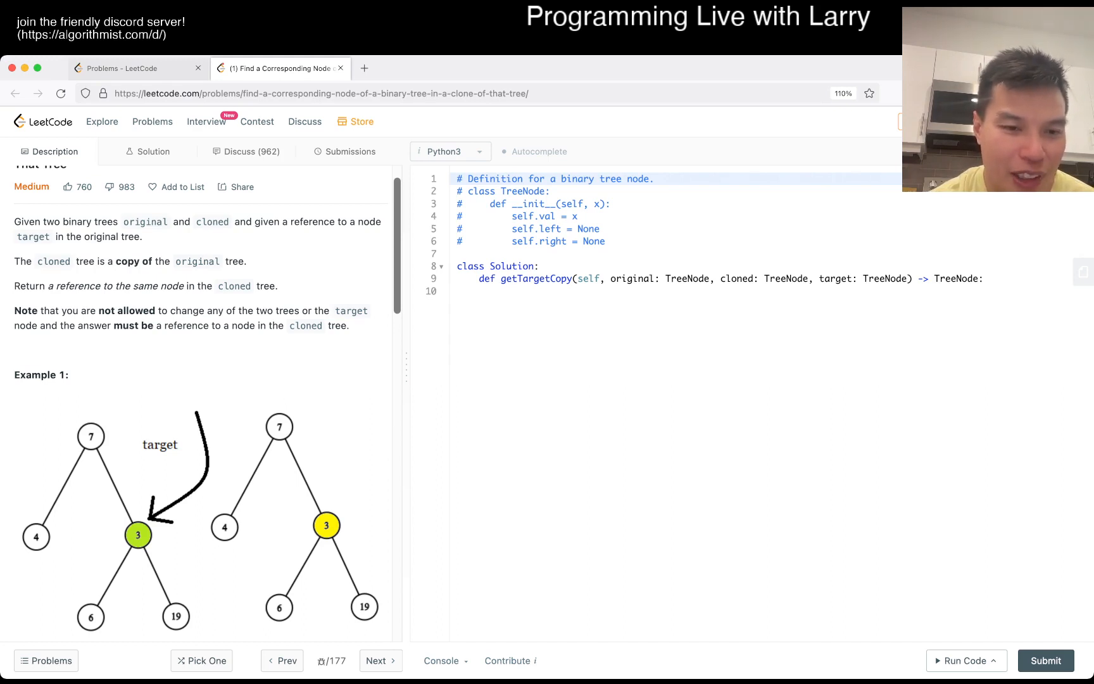
scroll(206, 401, "down", 4)
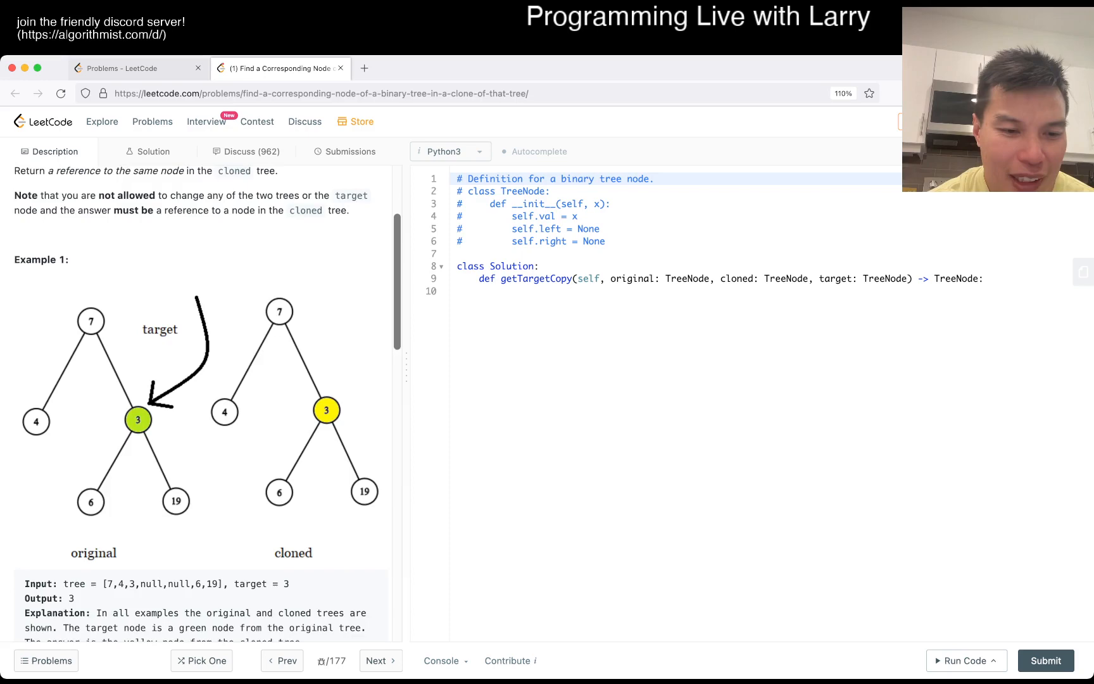
scroll(205, 402, "down", 4)
scroll(205, 402, "down", 4)
scroll(206, 402, "down", 4)
scroll(205, 402, "down", 3)
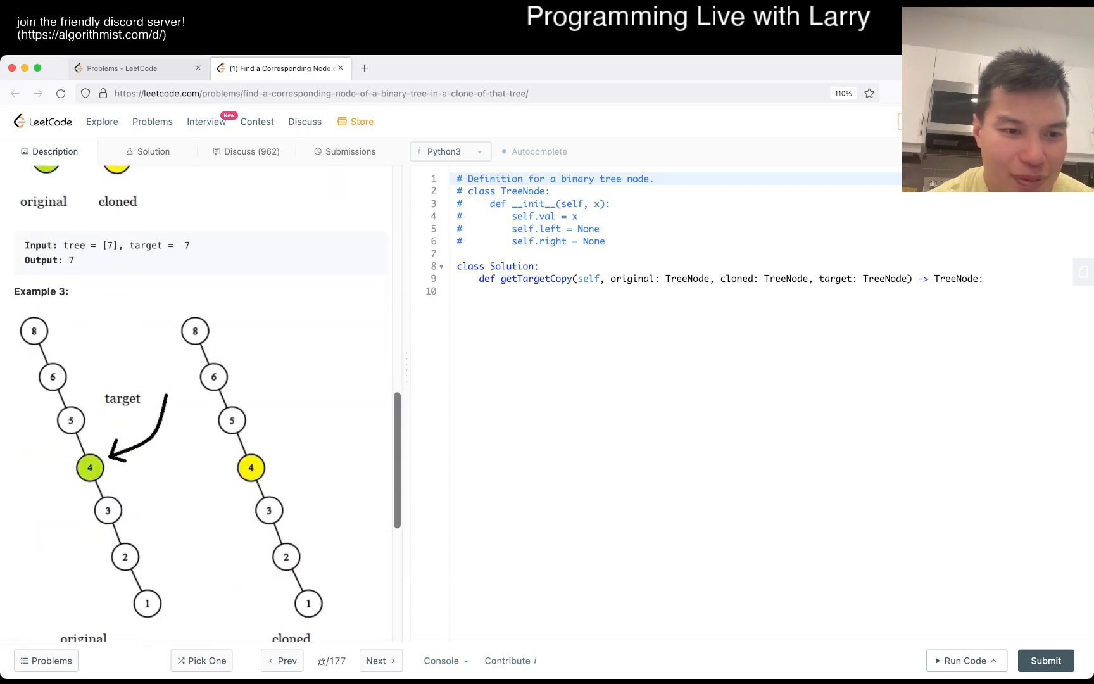
scroll(205, 402, "down", 4)
scroll(206, 402, "down", 5)
scroll(206, 402, "up", 1)
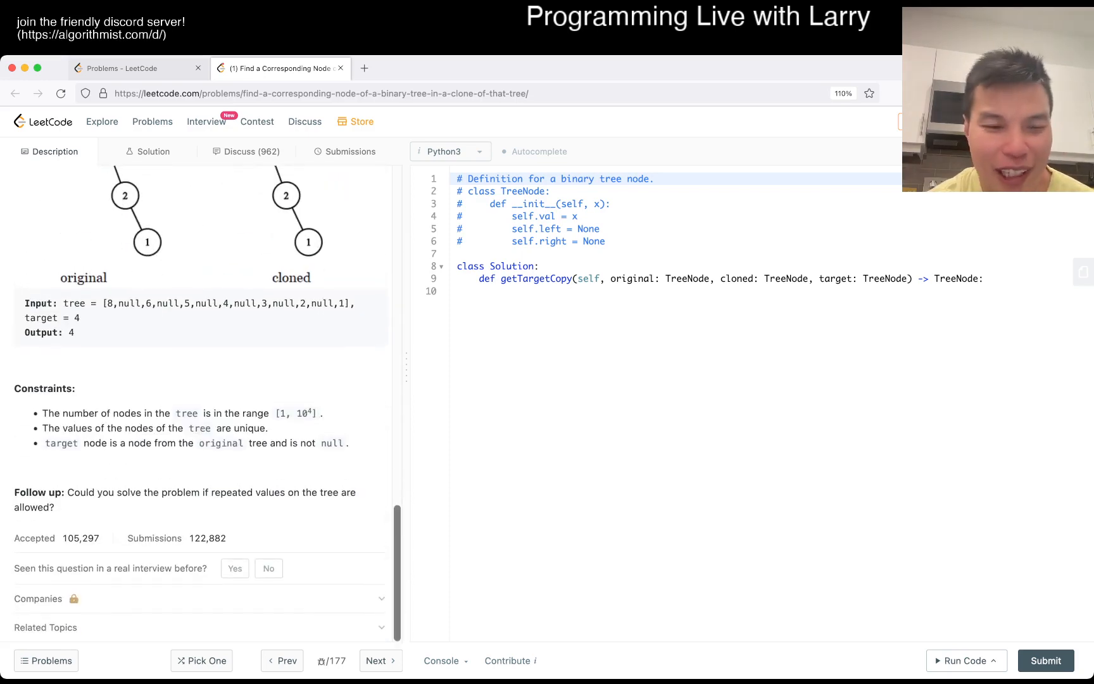
scroll(205, 402, "up", 5)
scroll(206, 402, "up", 5)
scroll(205, 402, "down", 5)
scroll(205, 402, "down", 5)
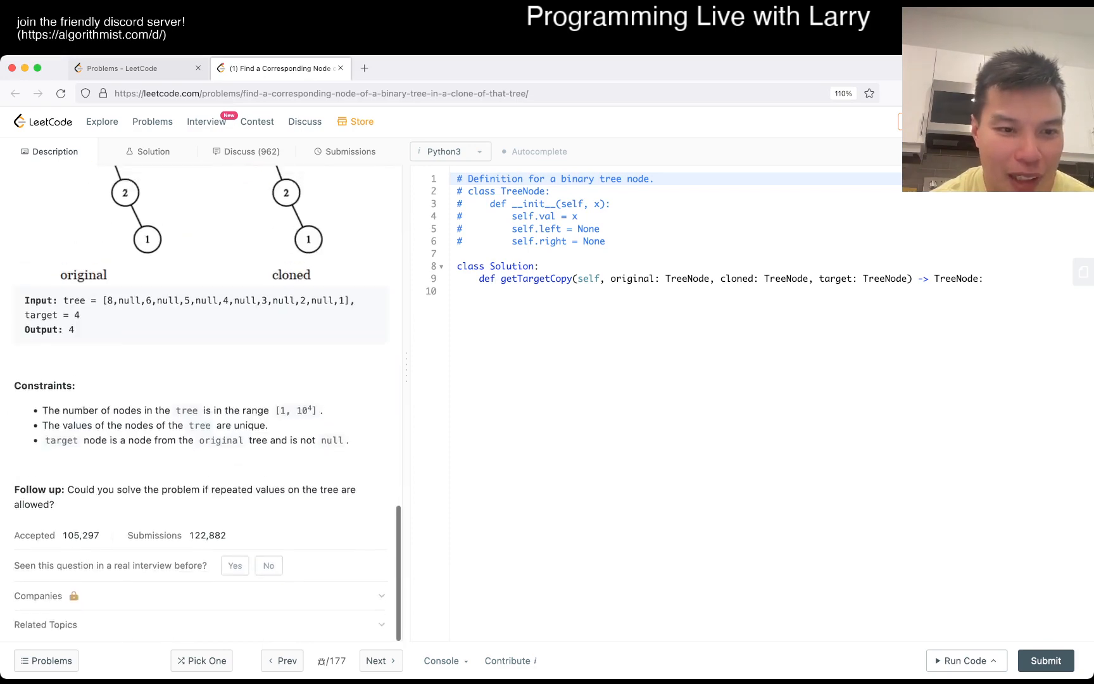
scroll(206, 402, "up", 1)
left_click_drag(221, 531, 247, 532)
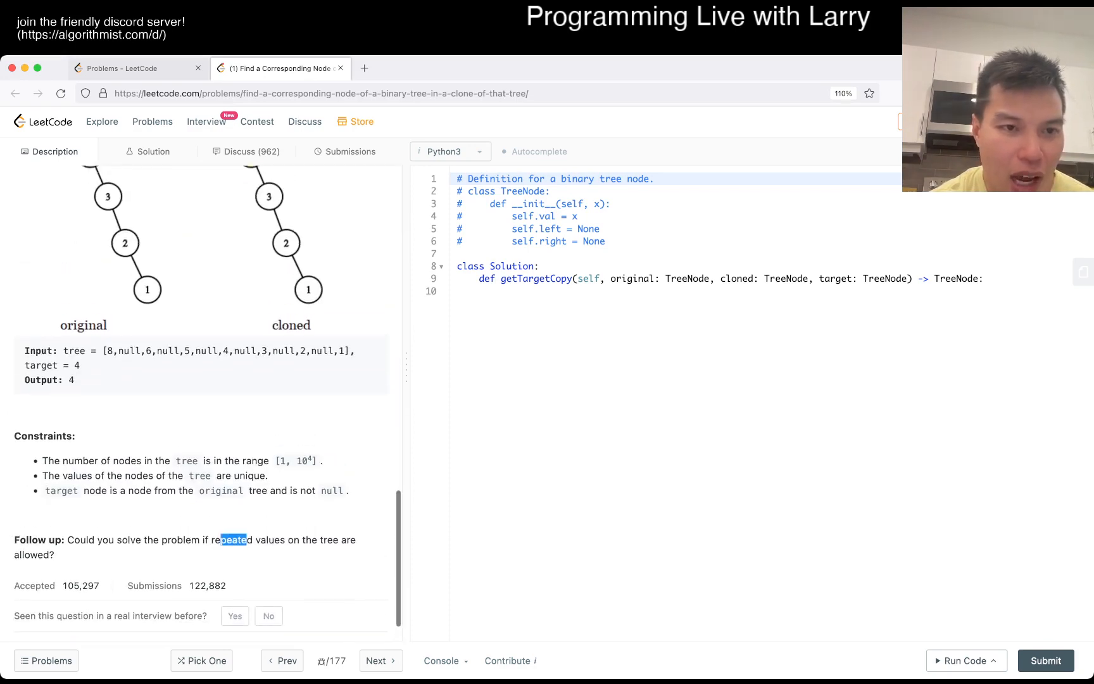
scroll(205, 402, "up", 5)
scroll(205, 403, "up", 5)
scroll(205, 402, "up", 3)
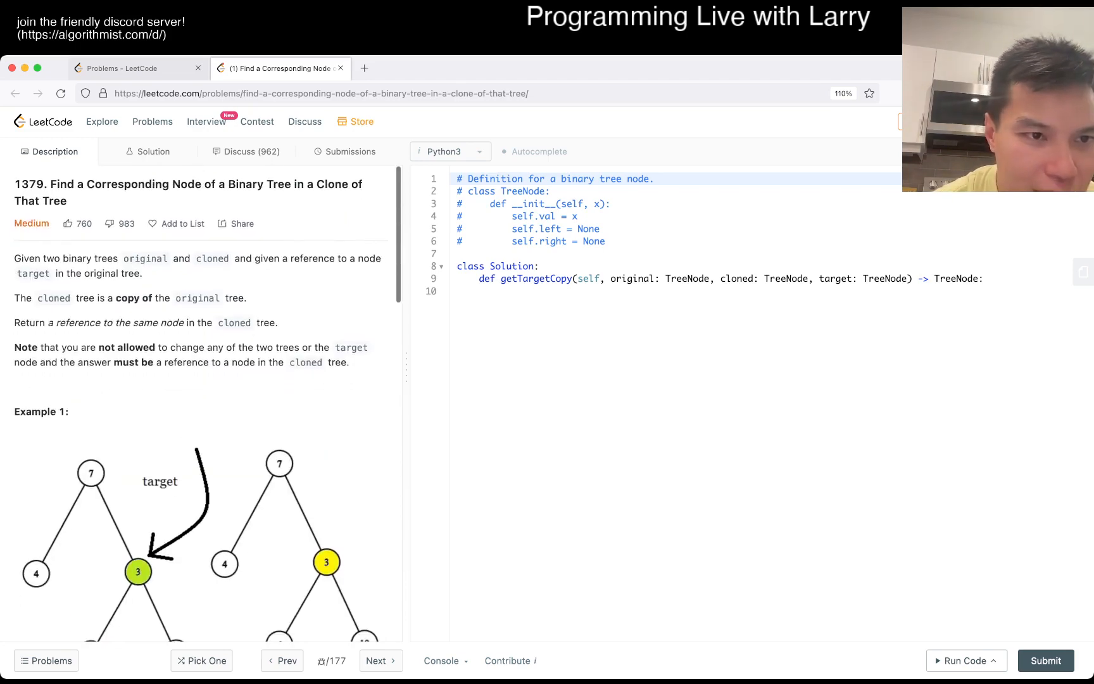
scroll(205, 402, "down", 4)
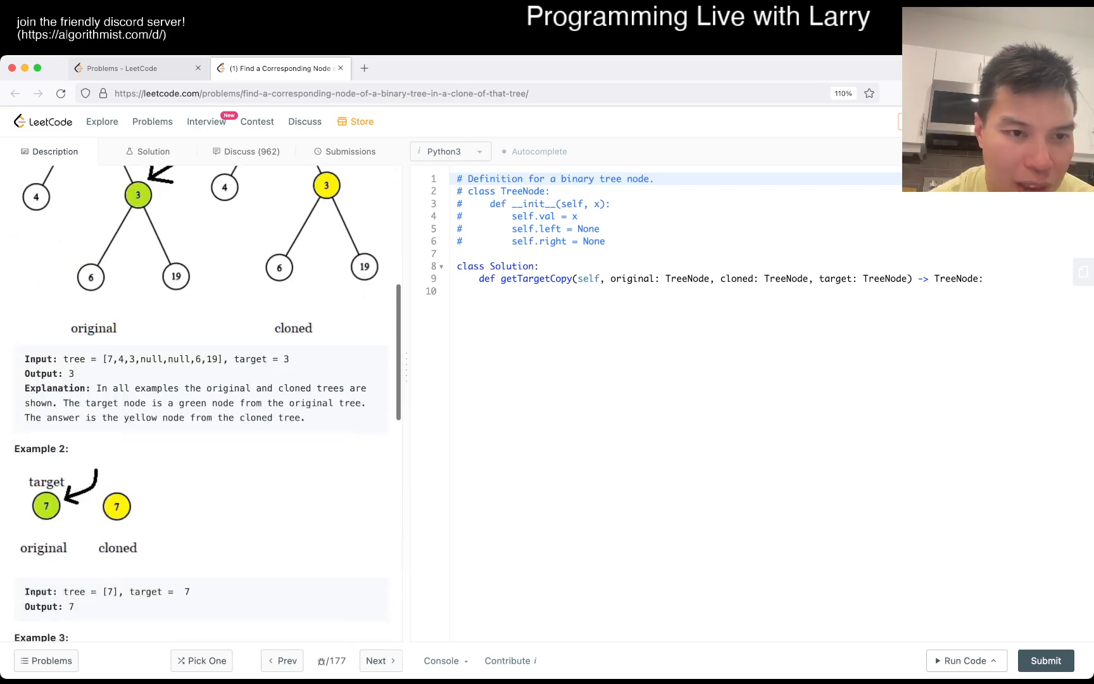
scroll(206, 402, "down", 3)
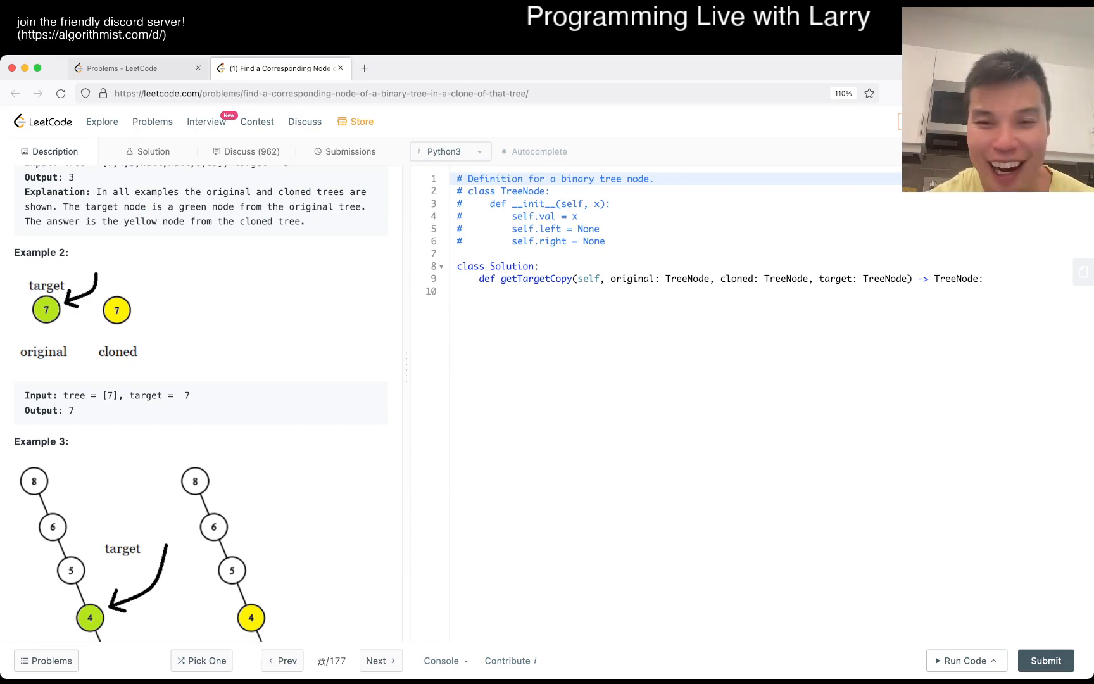
scroll(206, 402, "down", 5)
scroll(205, 402, "down", 5)
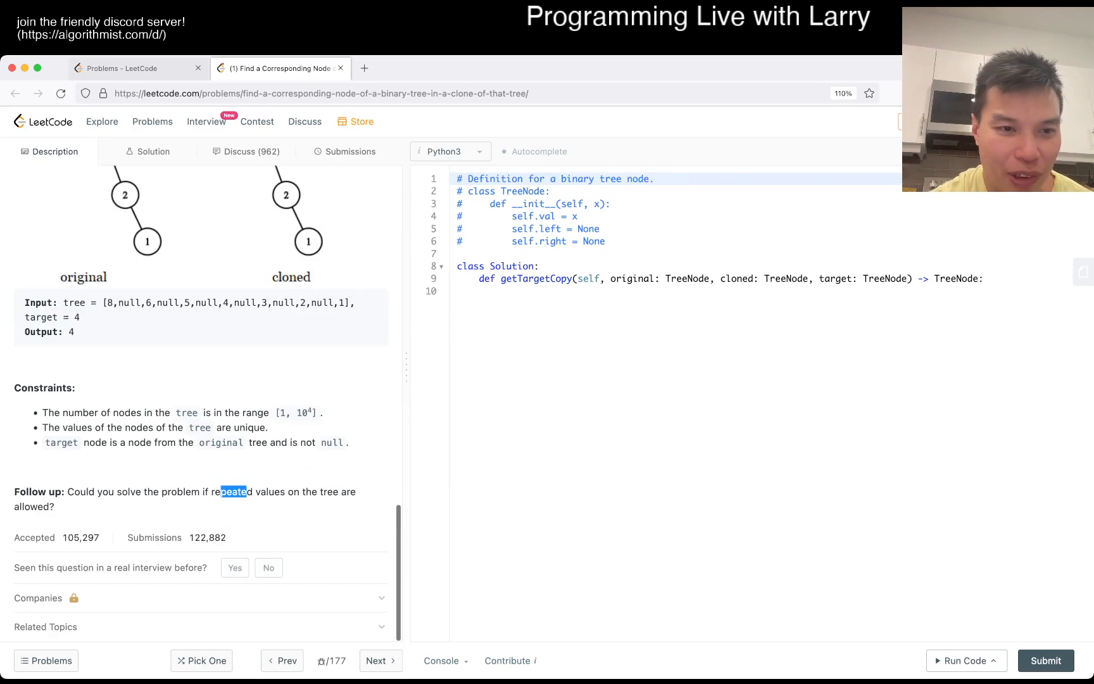
scroll(205, 401, "up", 12)
scroll(205, 402, "up", 5)
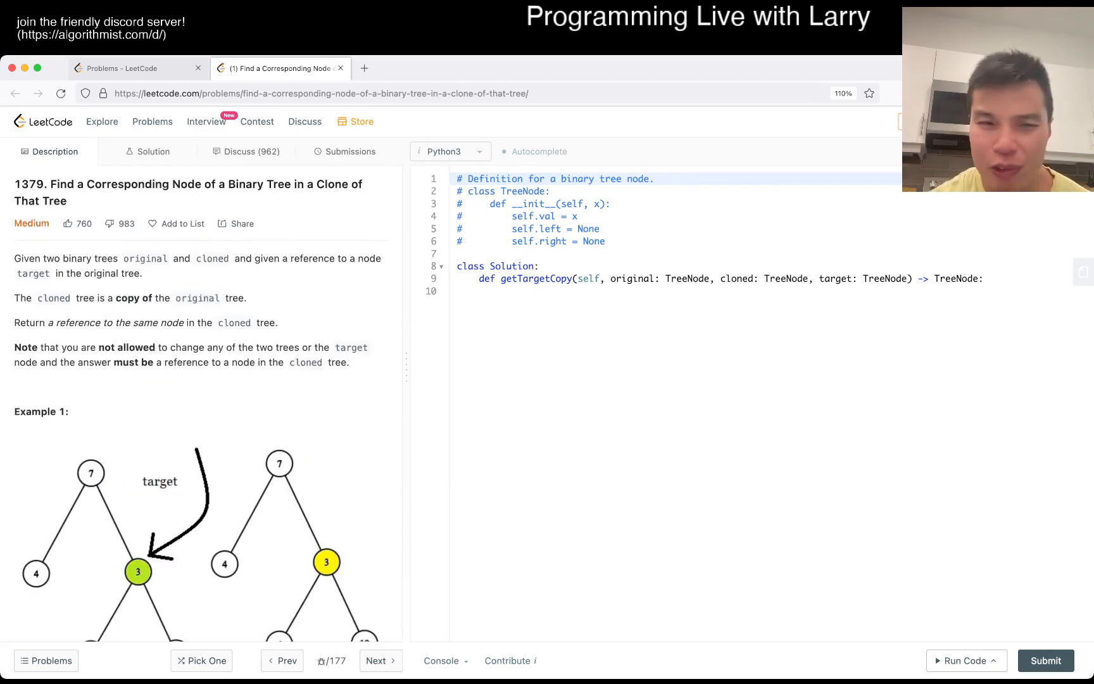
scroll(205, 402, "down", 10)
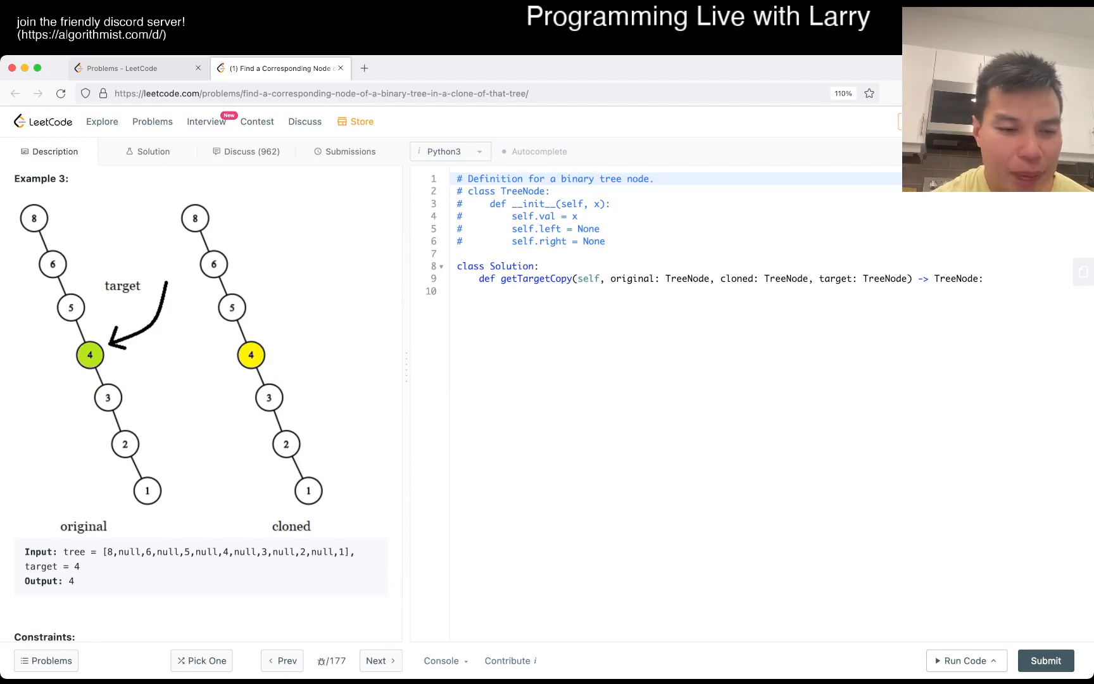
scroll(205, 402, "up", 3)
scroll(206, 401, "up", 10)
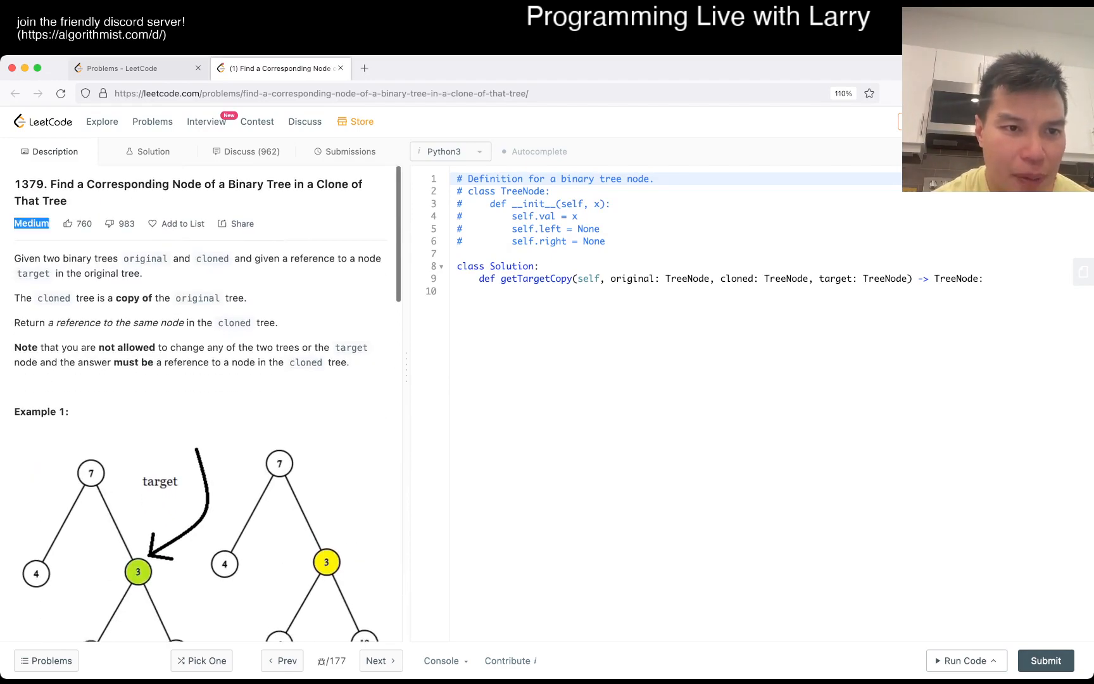
scroll(205, 402, "down", 5)
scroll(205, 401, "up", 10)
scroll(205, 402, "down", 1)
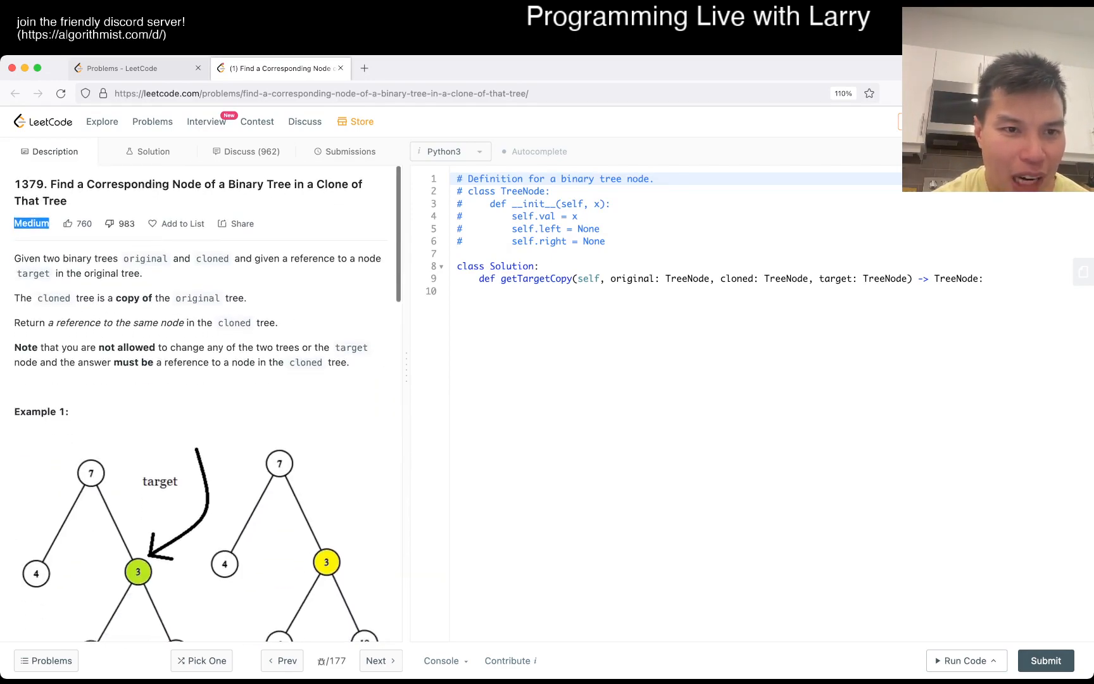
scroll(206, 402, "down", 3)
scroll(205, 402, "down", 10)
scroll(205, 402, "down", 3)
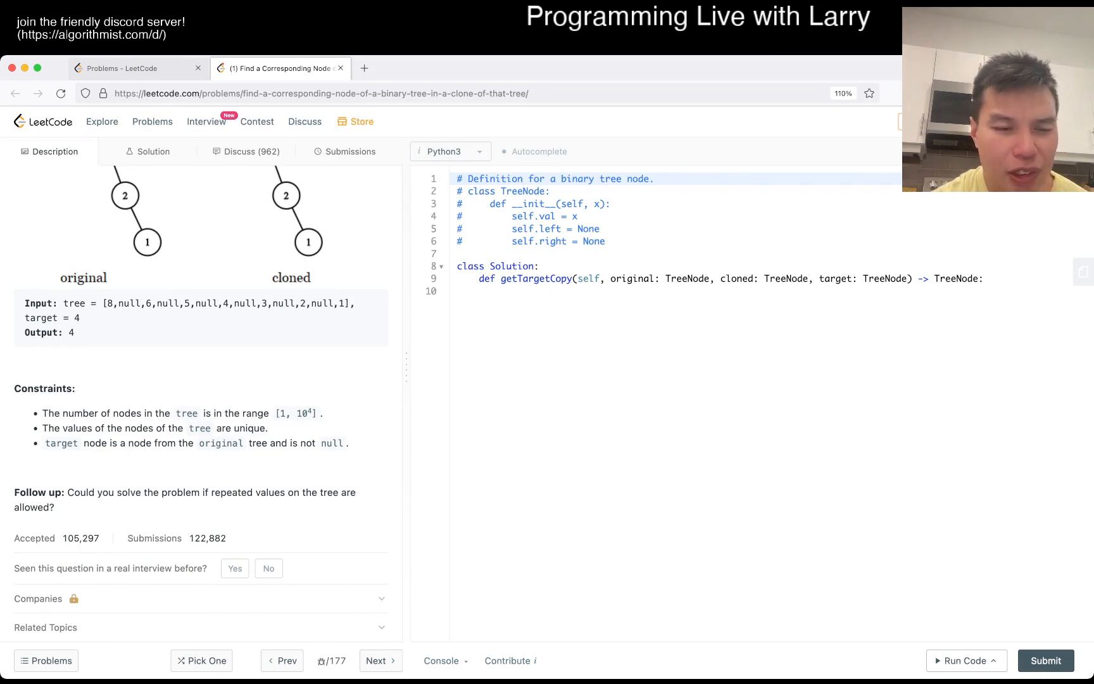
scroll(206, 402, "up", 5)
scroll(205, 402, "up", 3)
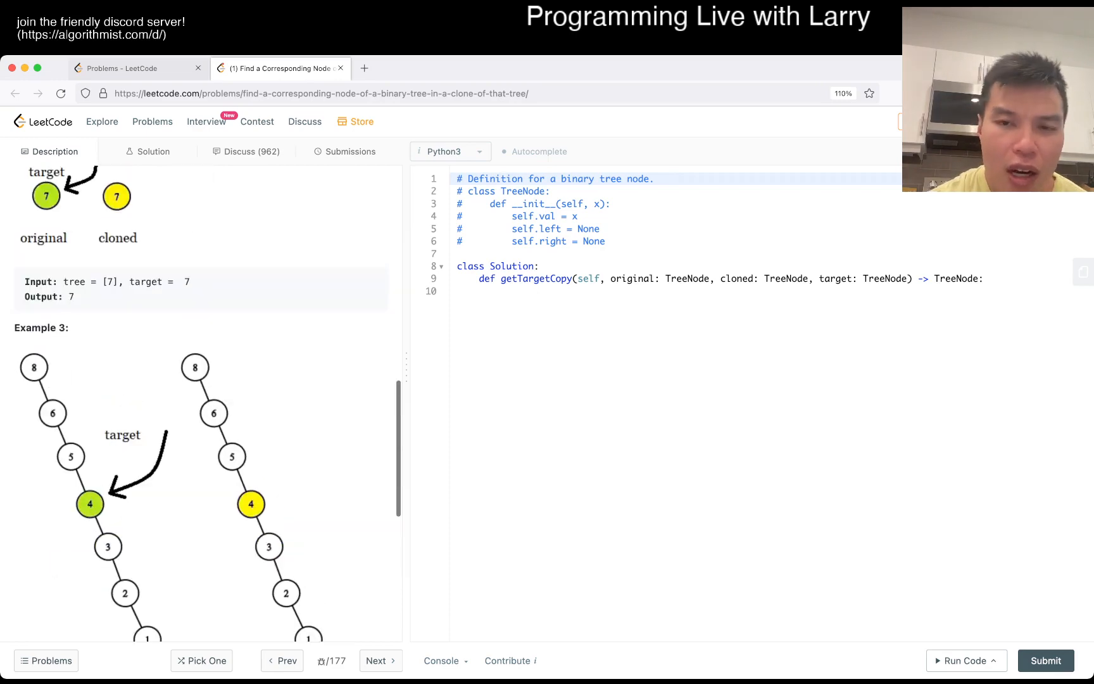
scroll(205, 402, "down", 8)
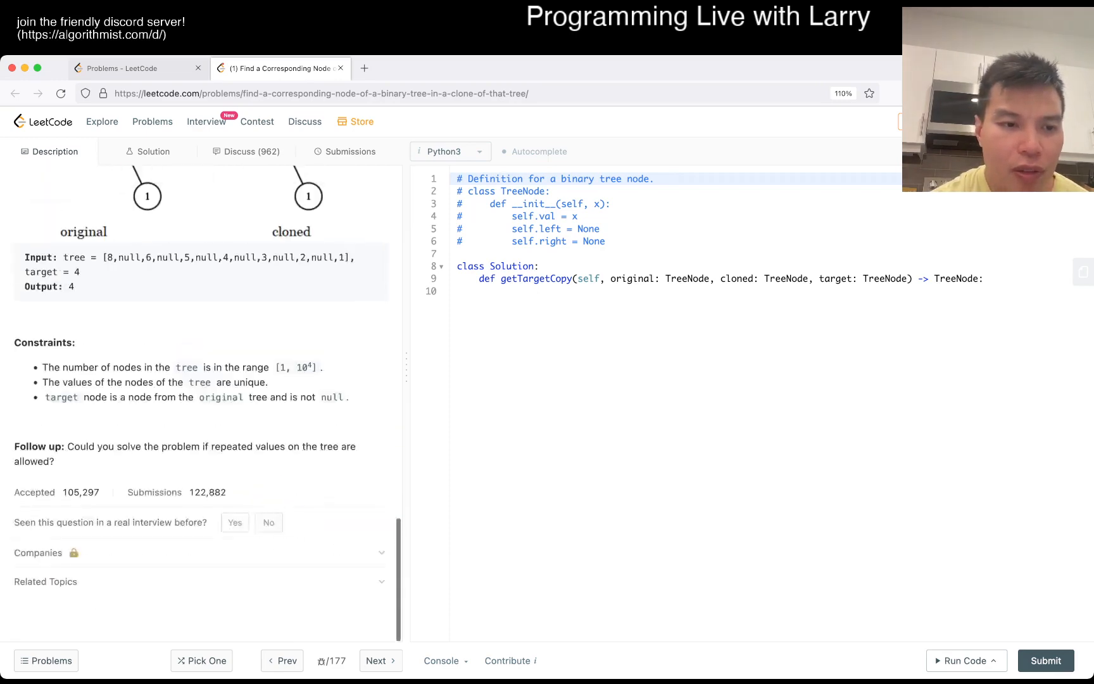
scroll(205, 402, "up", 7)
scroll(205, 402, "down", 8)
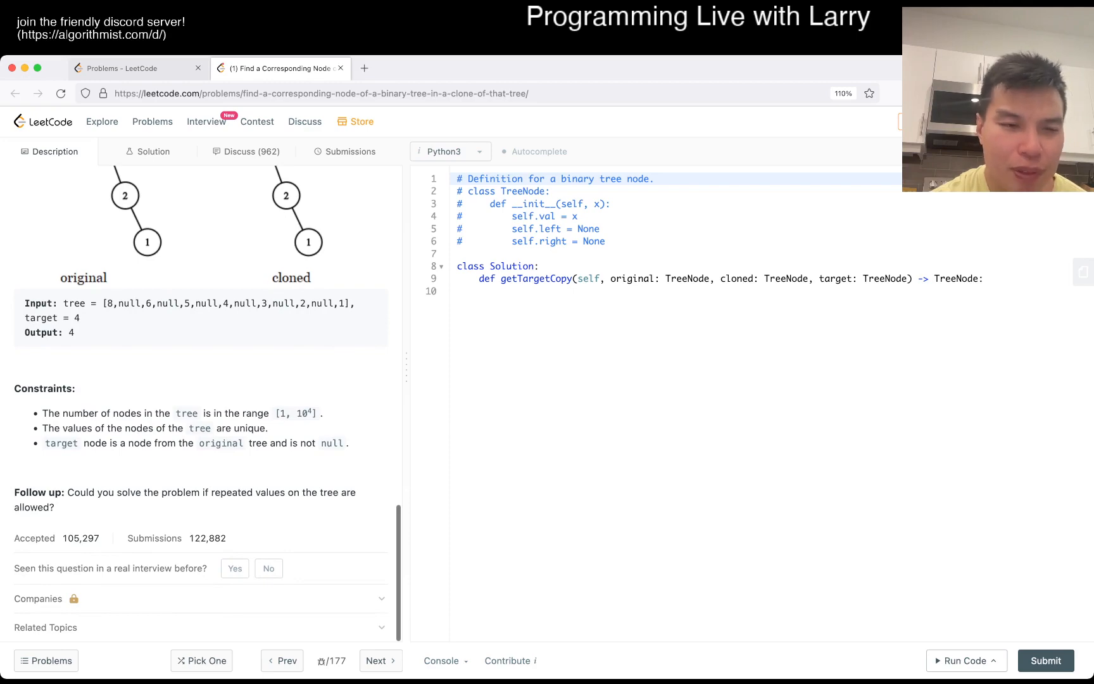
scroll(206, 402, "up", 5)
scroll(205, 402, "up", 2)
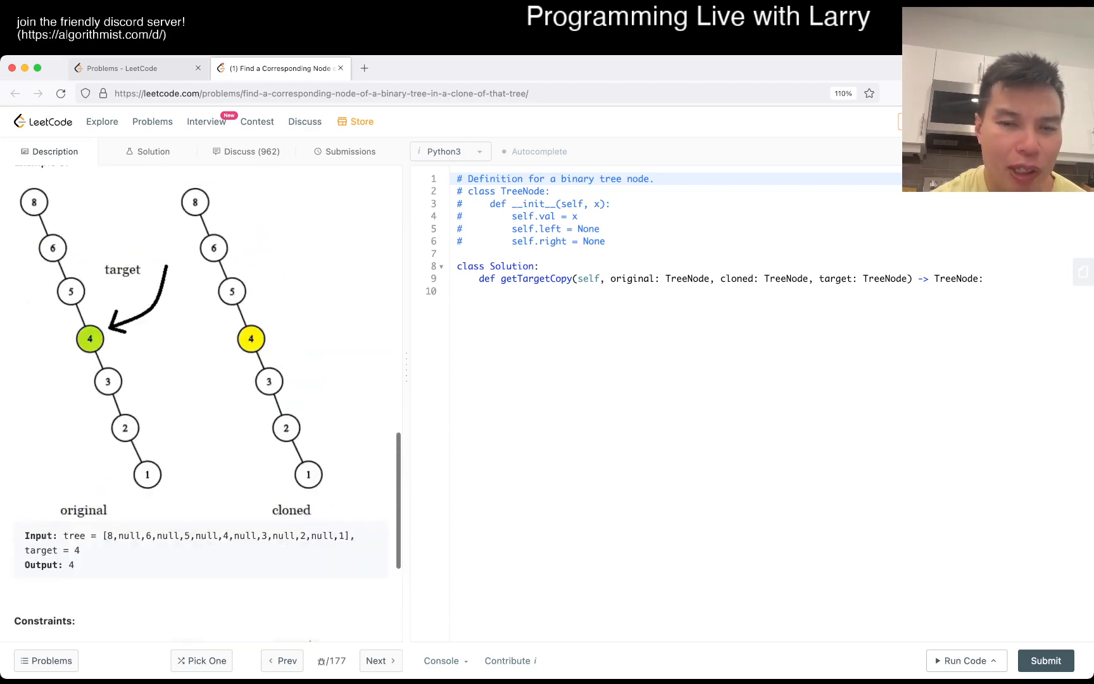
scroll(206, 401, "down", 6)
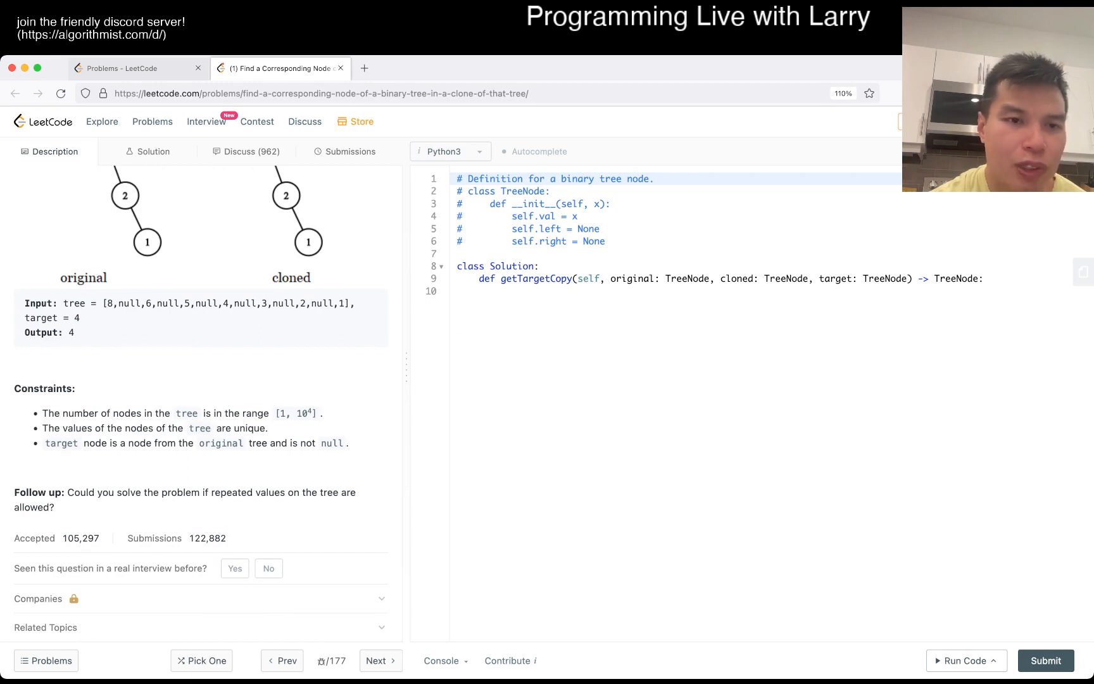
scroll(205, 402, "up", 1)
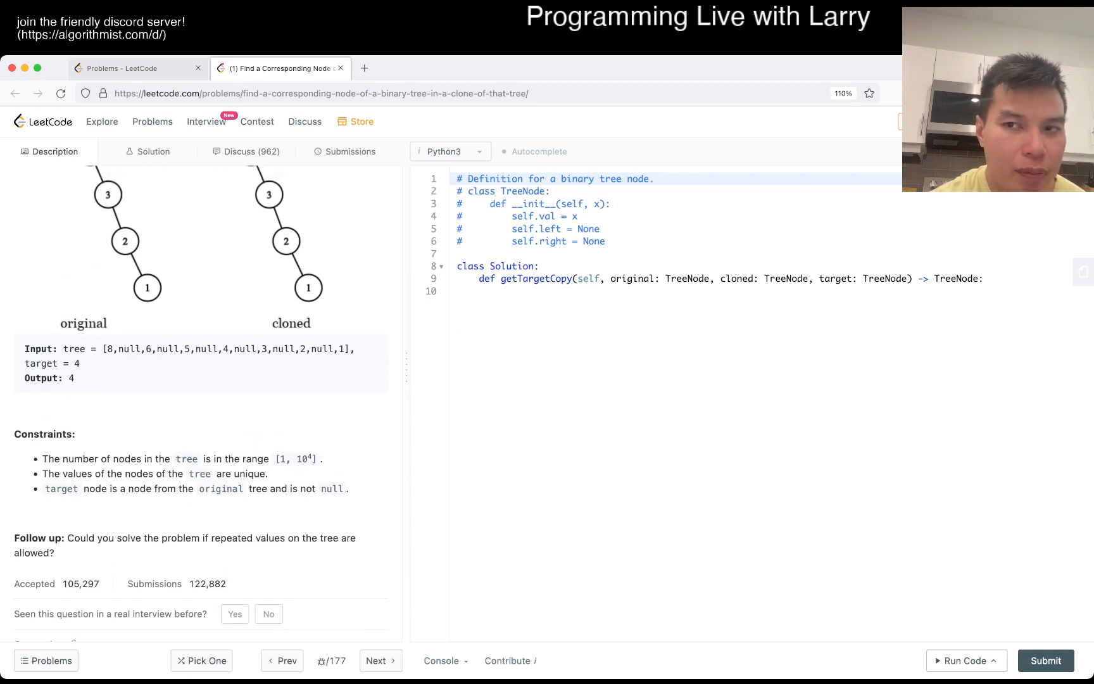
scroll(205, 402, "up", 3)
scroll(206, 401, "down", 4)
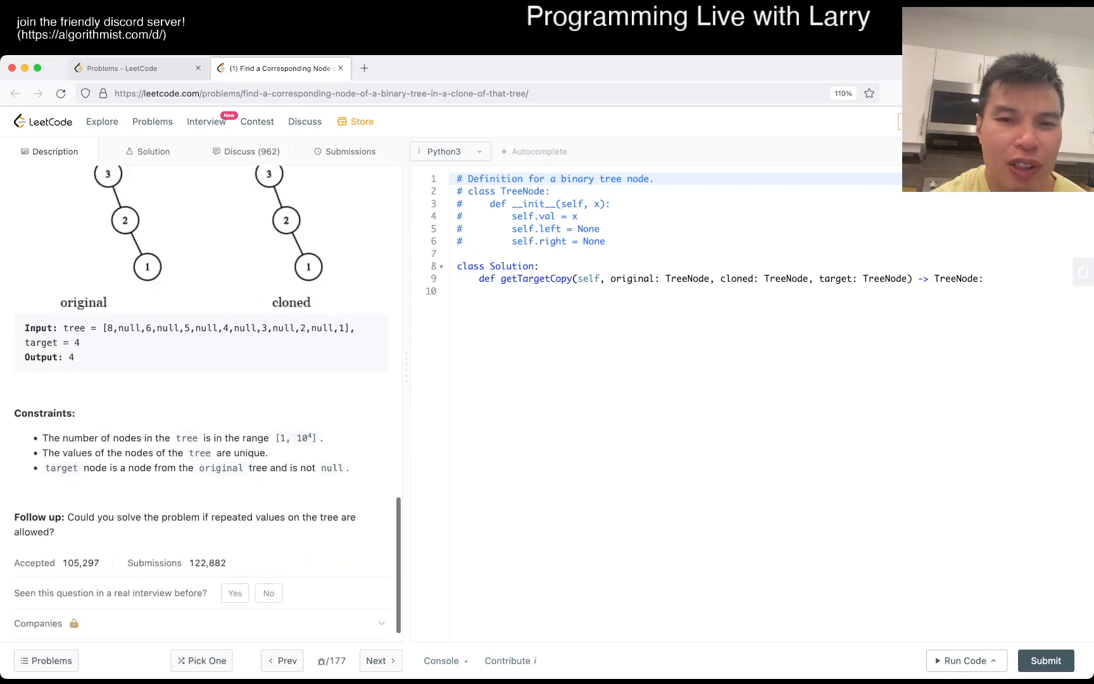
scroll(206, 402, "up", 1)
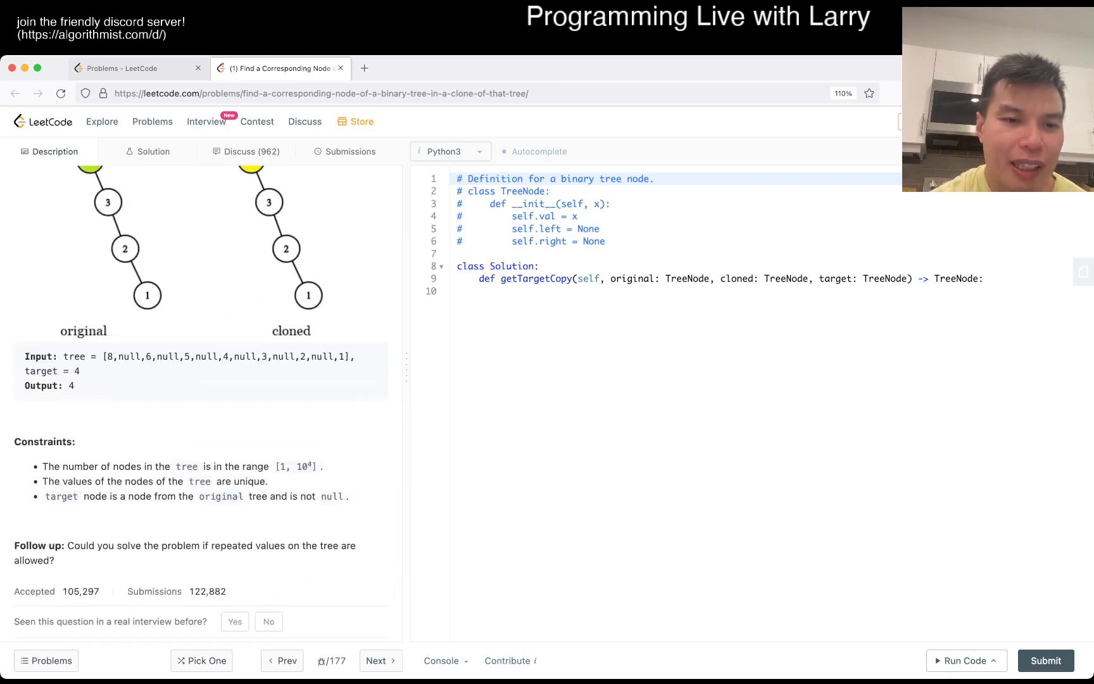
scroll(205, 402, "up", 4)
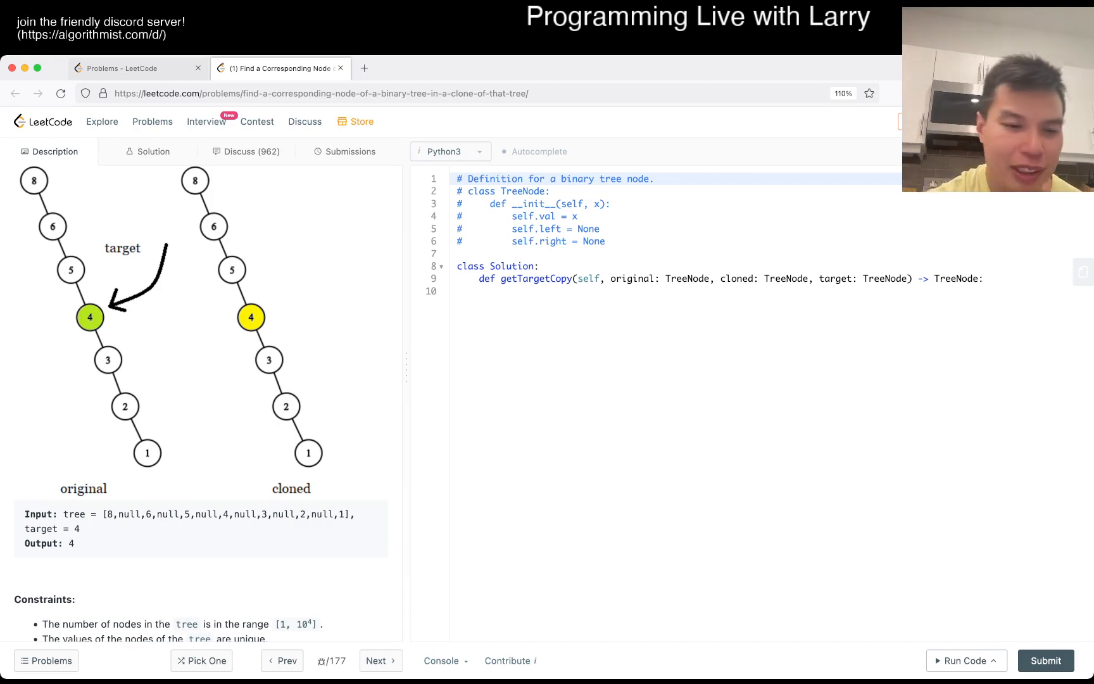
scroll(206, 385, "down", 5)
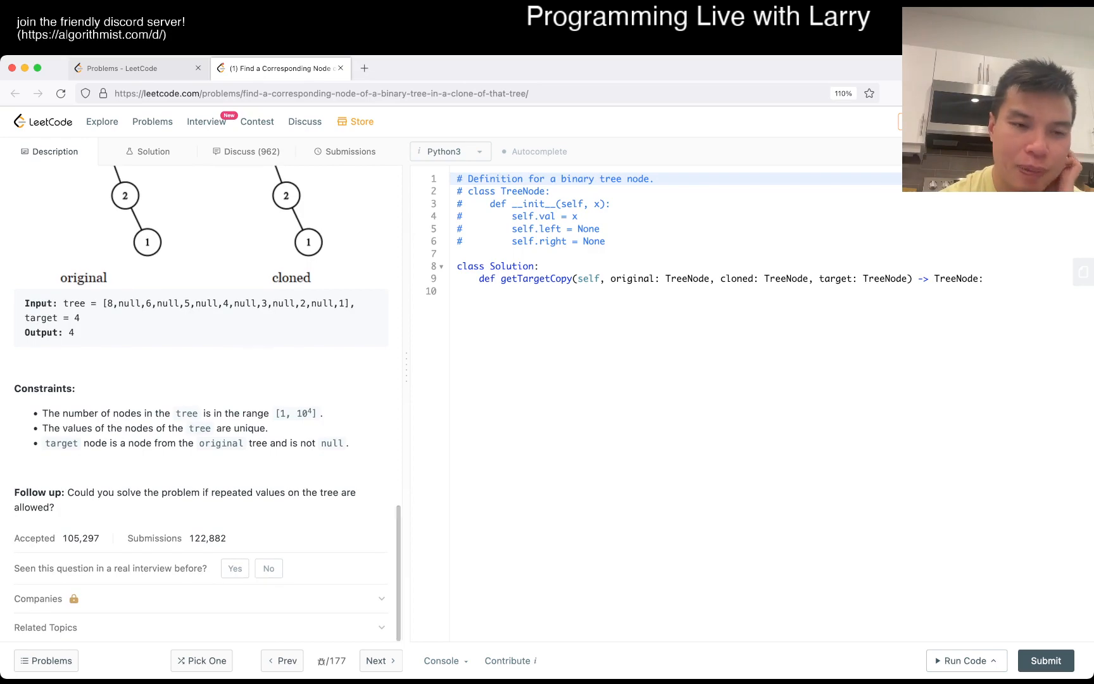
scroll(205, 385, "up", 5)
scroll(205, 384, "up", 3)
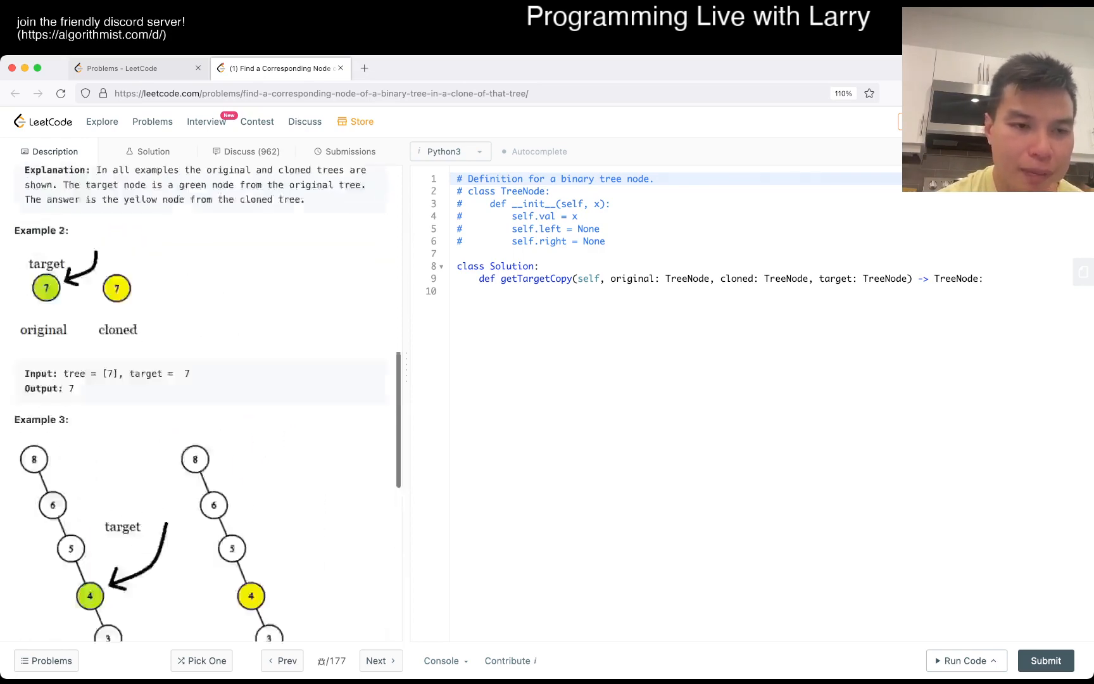
scroll(205, 384, "up", 3)
scroll(205, 385, "up", 1)
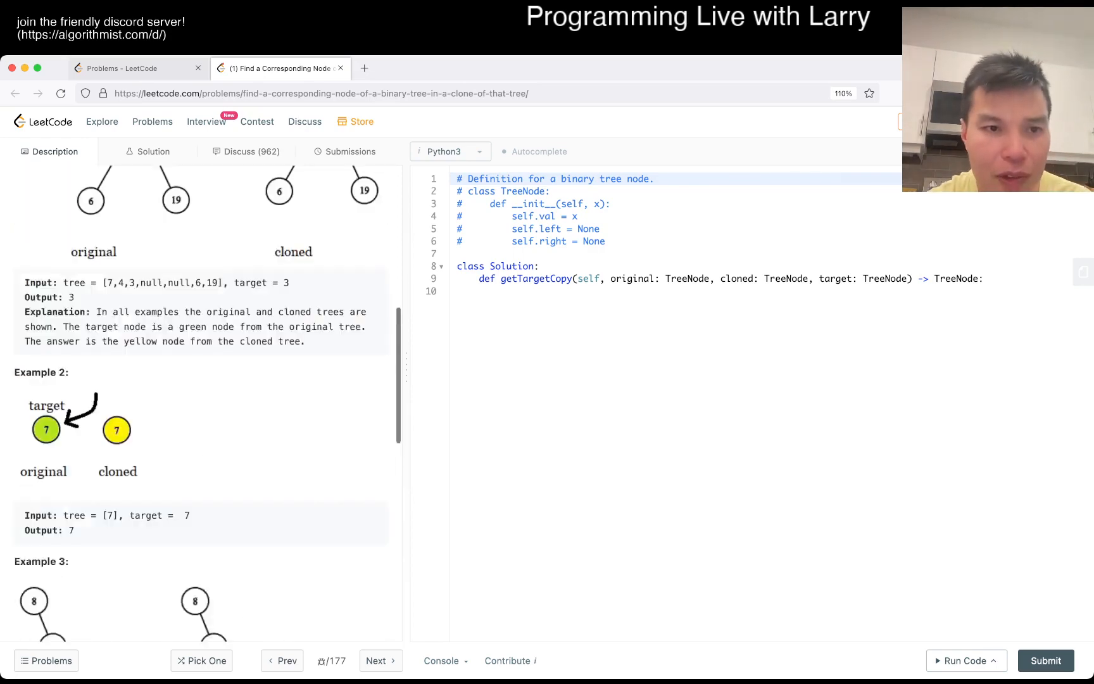
scroll(205, 385, "up", 3)
scroll(206, 385, "up", 2)
Step: Write the traverse helper skeleton with the empty-node check and the value-matches-target check
left_click(684, 291)
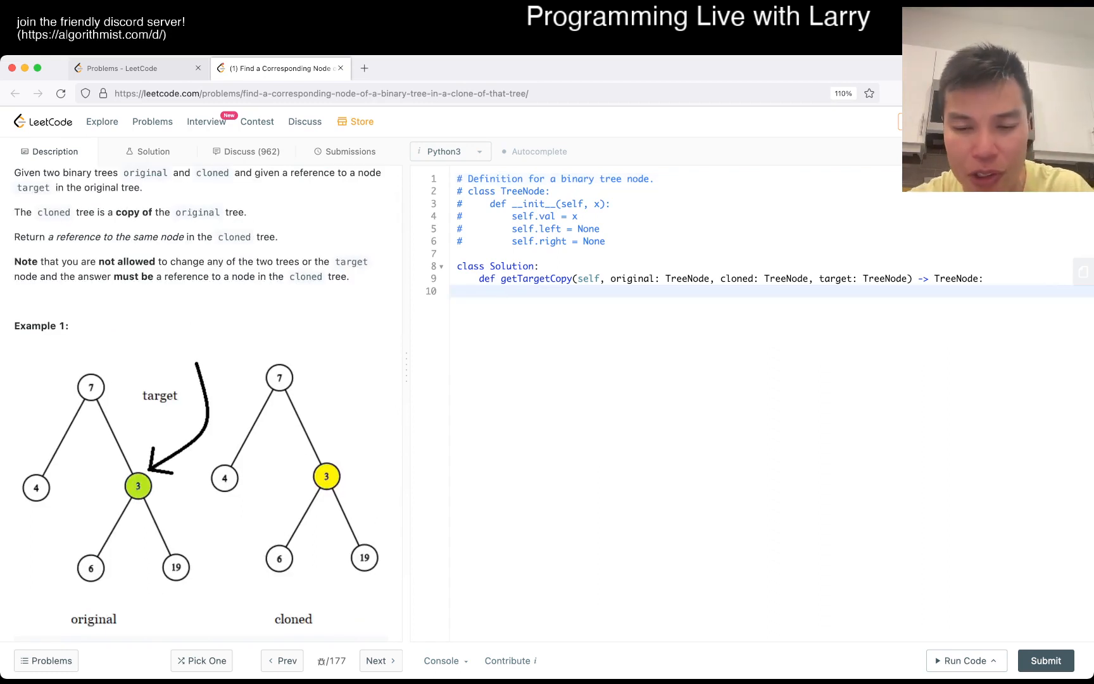
type("def traver")
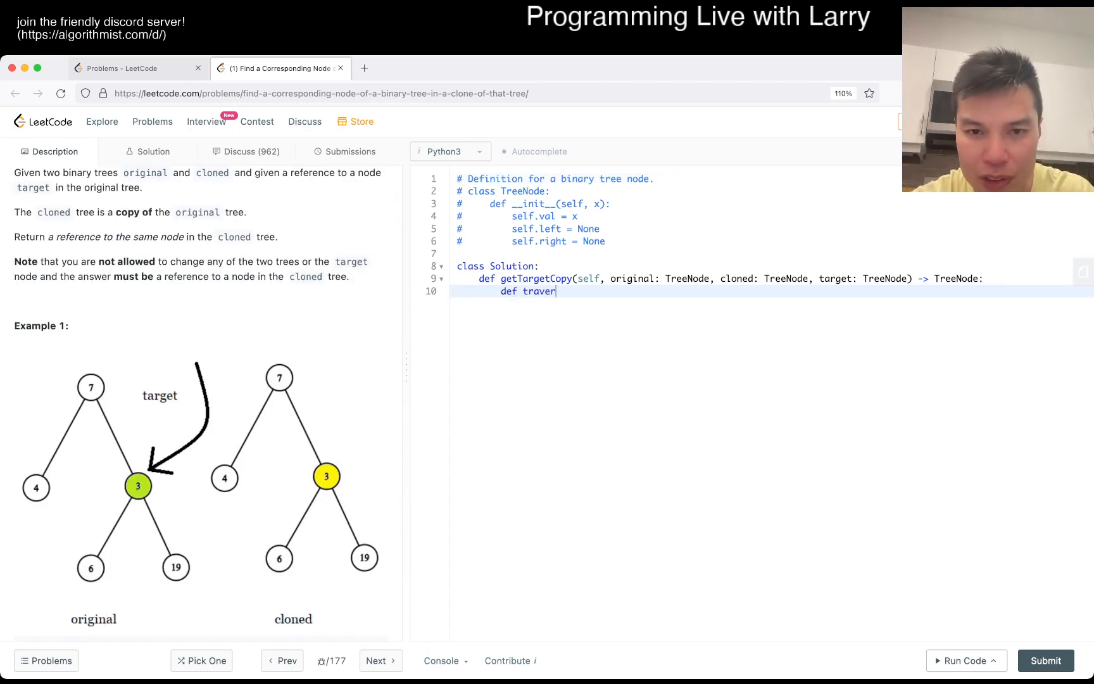
type("se()")
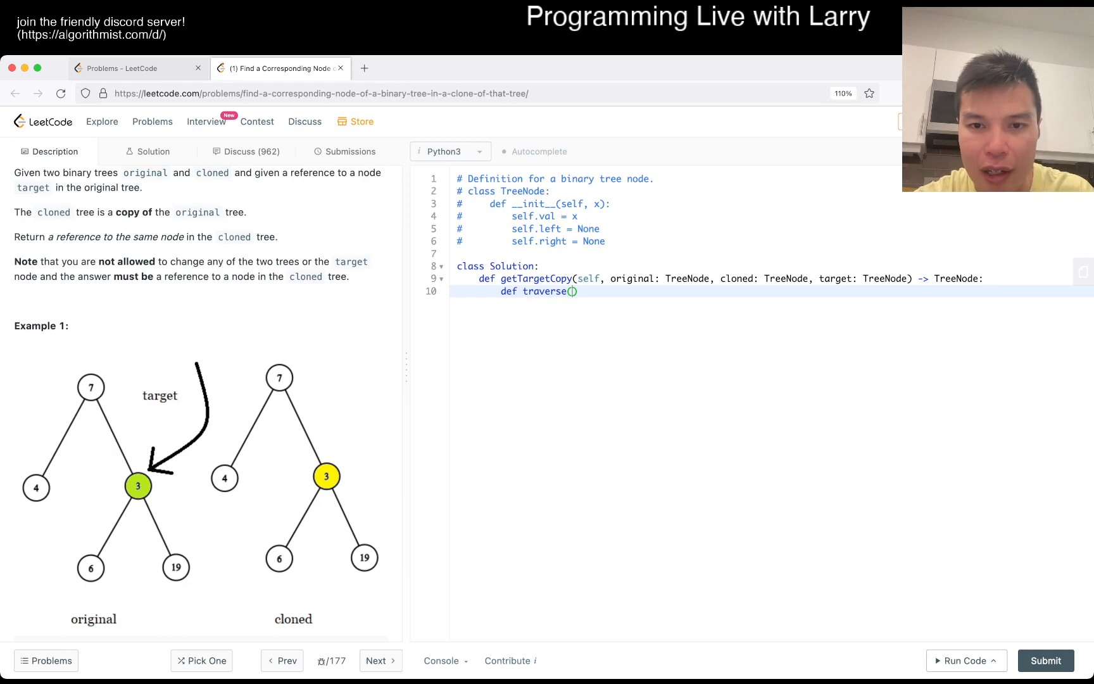
type("nodeOriginal, nod")
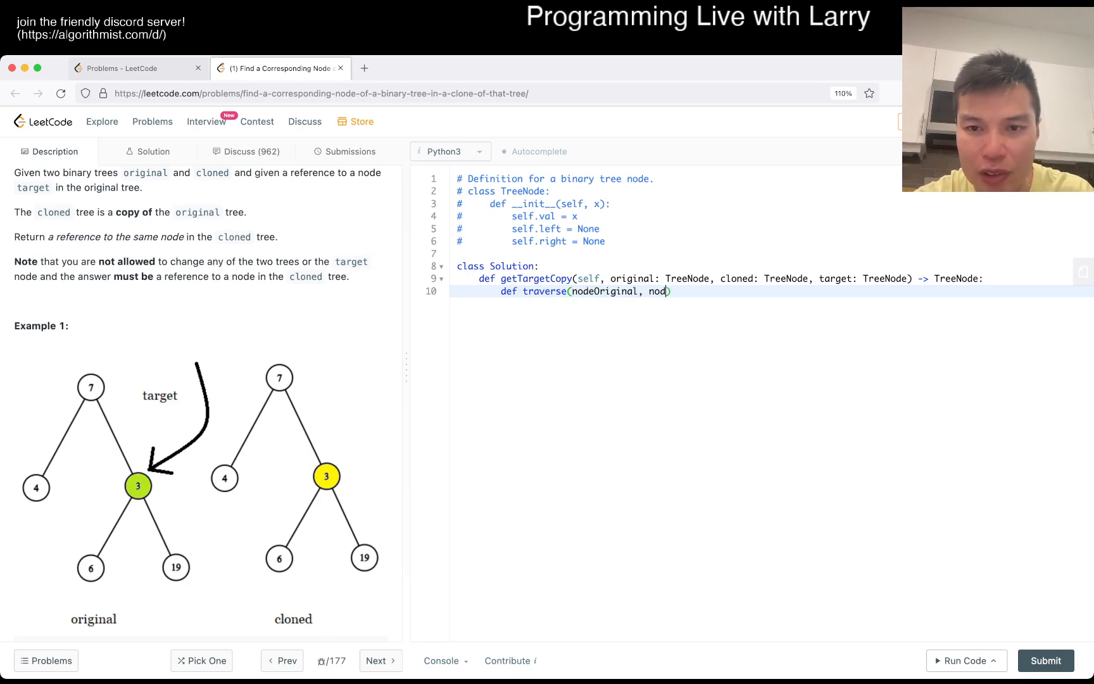
type("ed, target")
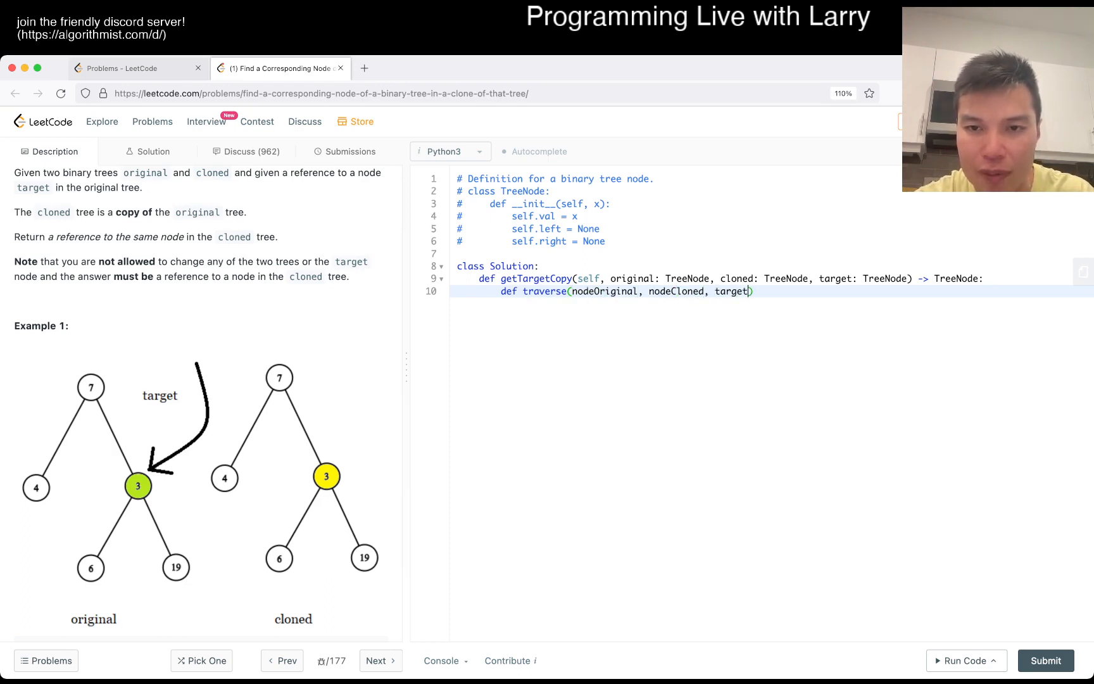
type("):")
key("Return")
type("if nodeOriginal is")
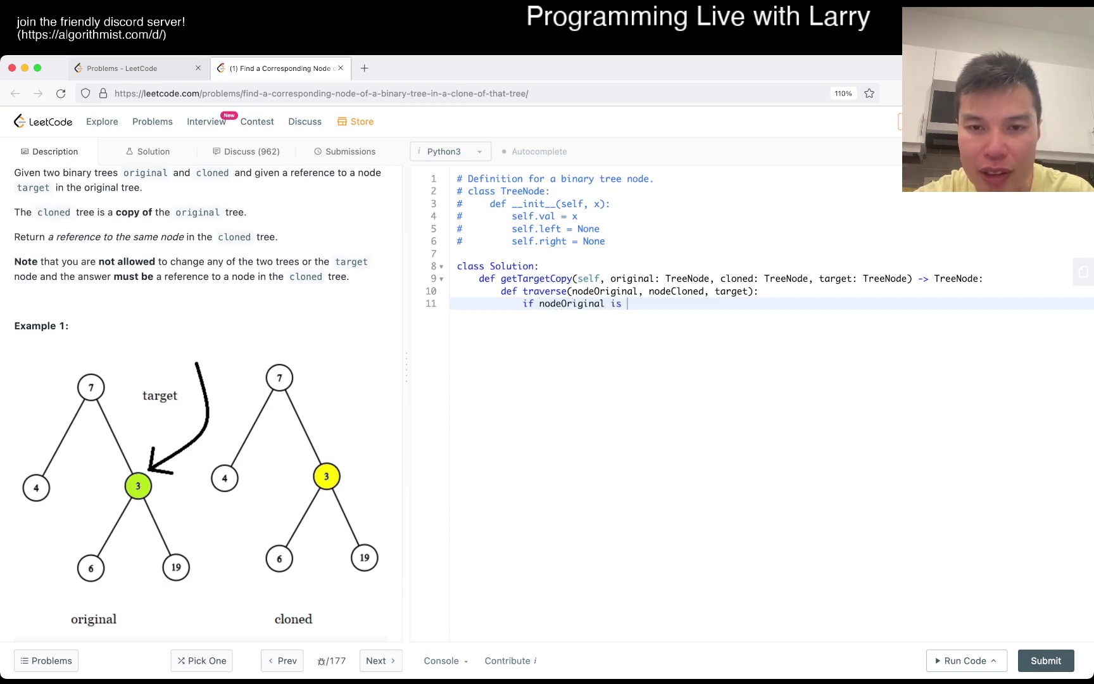
type("None:")
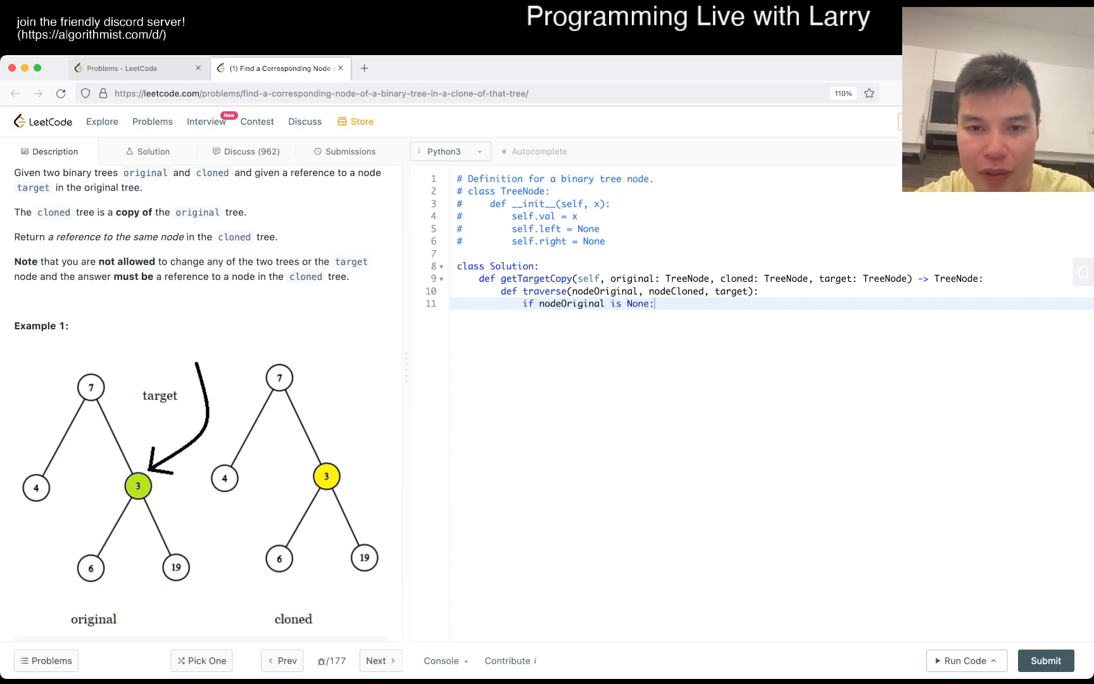
key("Return")
type("return N")
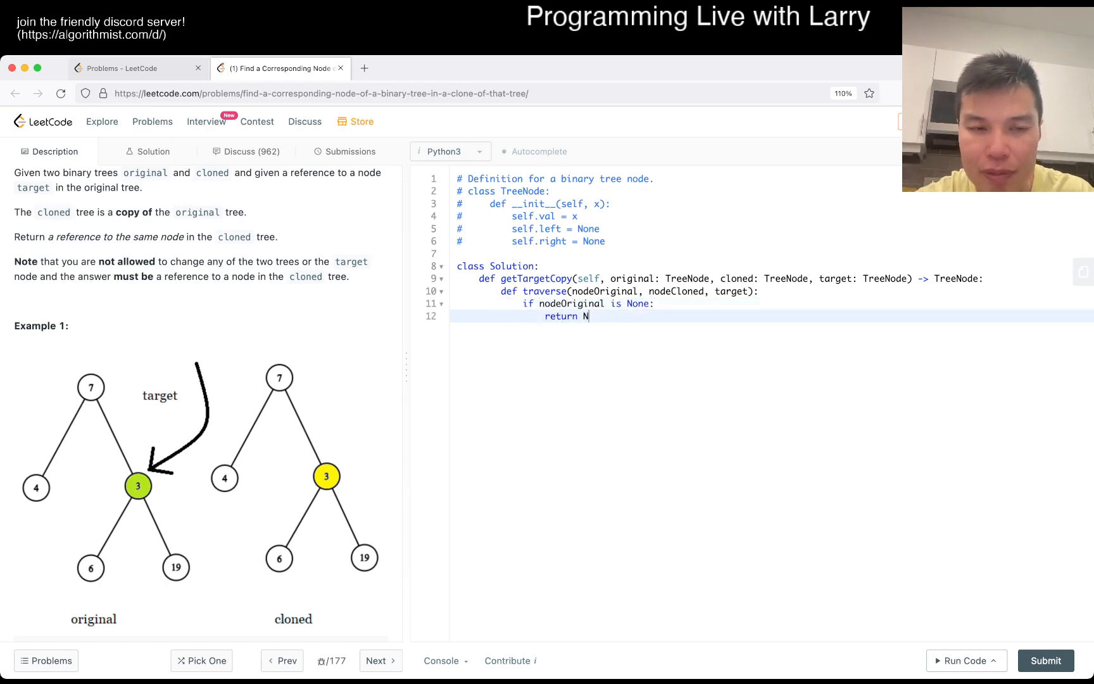
key("Return")
key("Return")
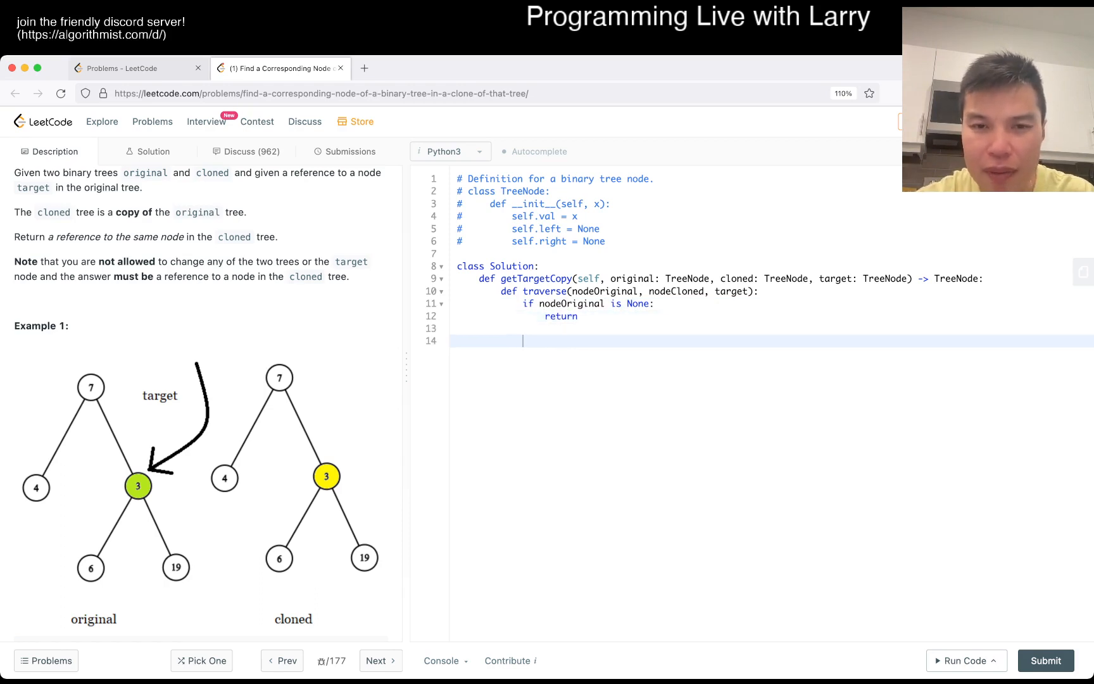
type("if nodeOriginal.val == target:")
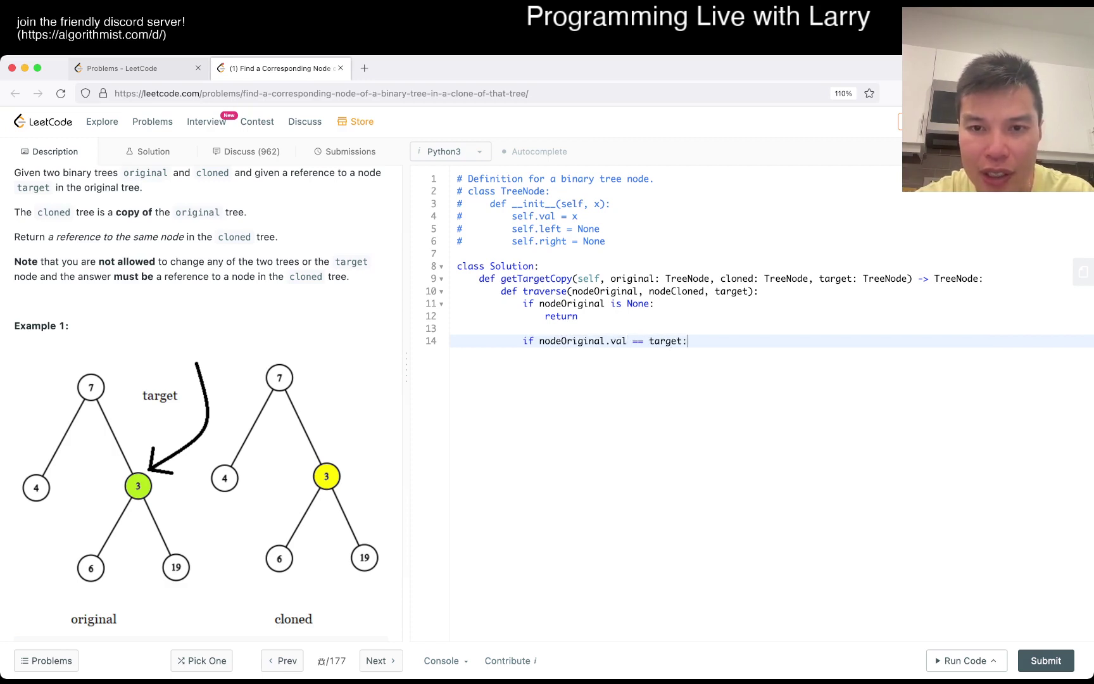
key("Return")
type("retur")
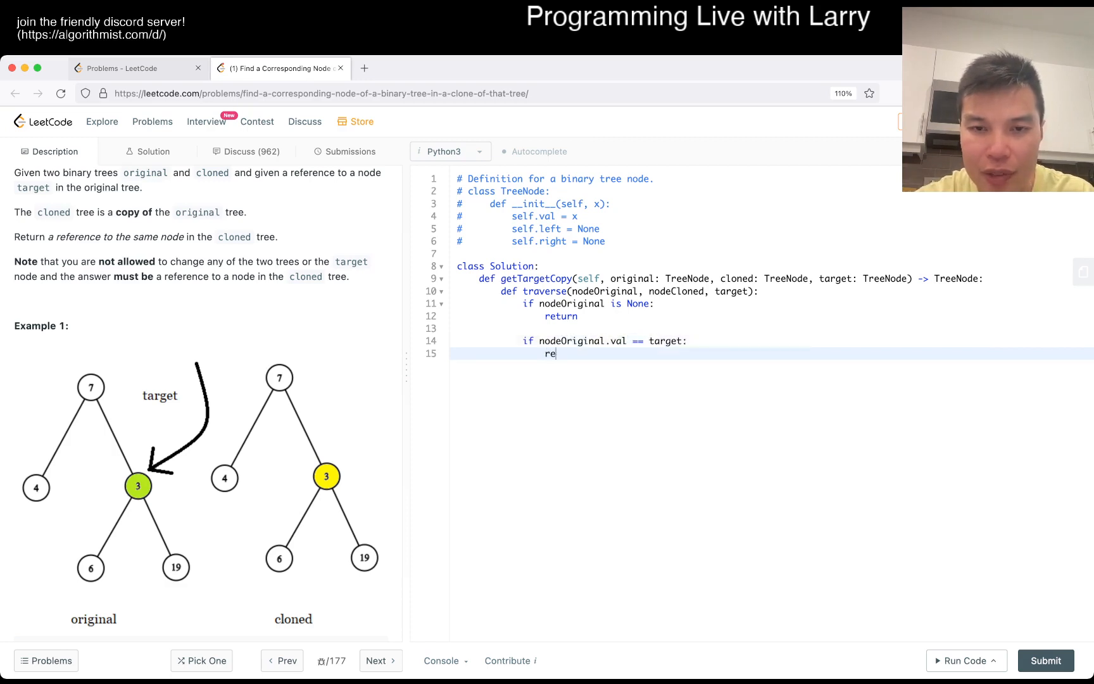
type("n nodeCloned")
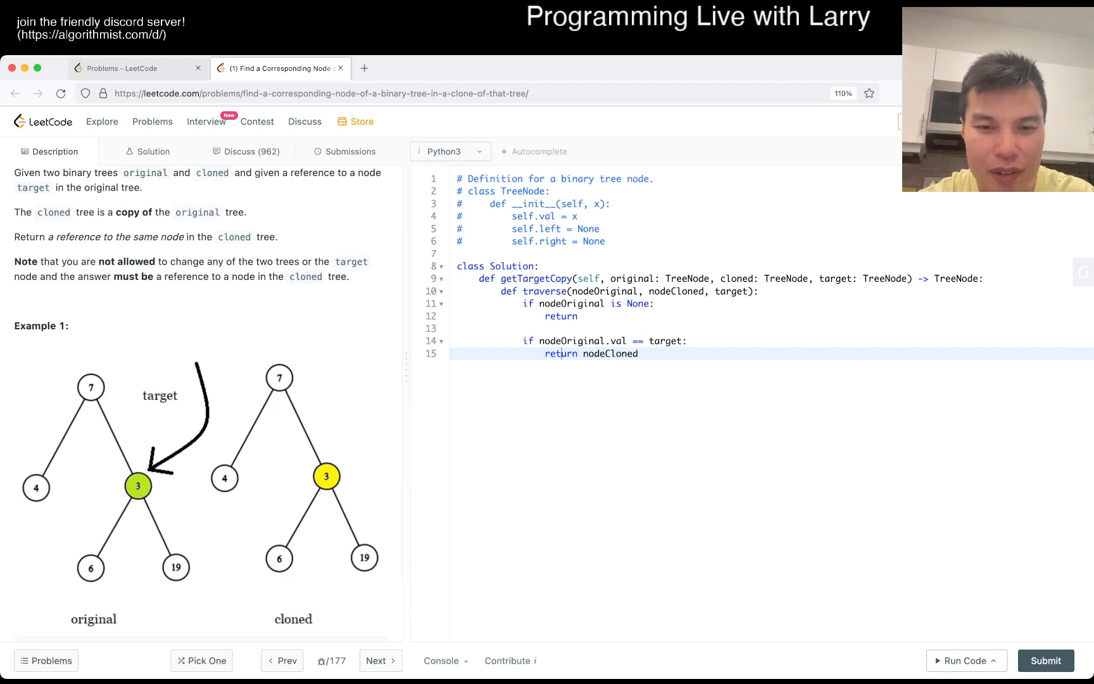
Step: Fix the return statements so an empty node yields None and a match yields nodeCloned
key("alt+BackSpace")
key("BackSpace")
key("Up")
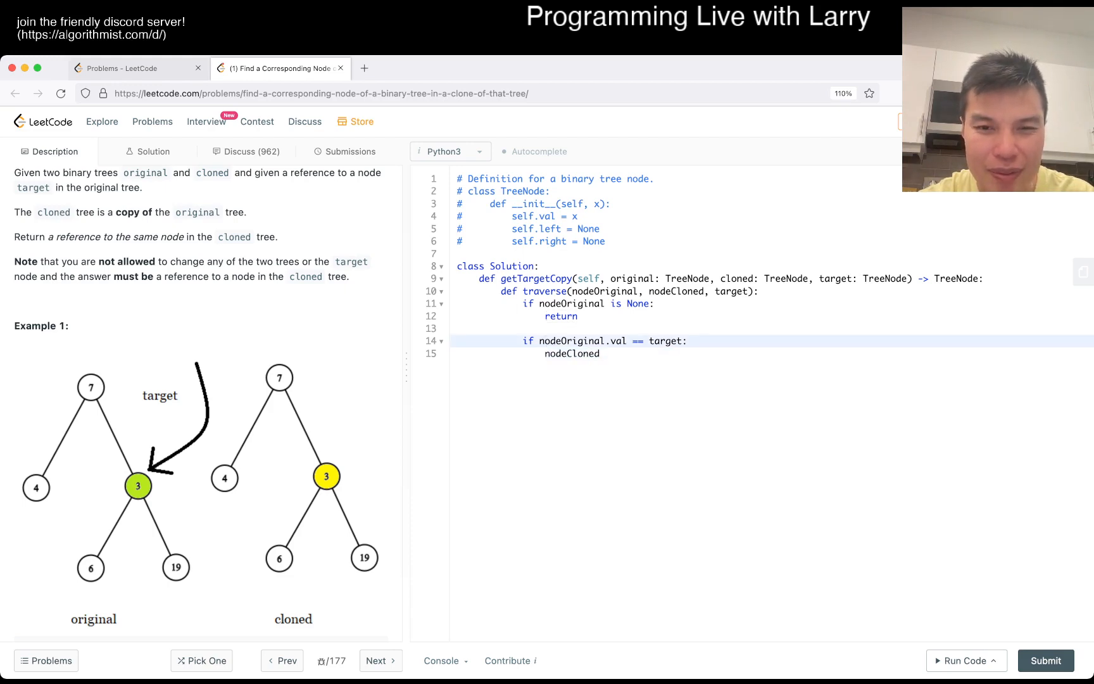
key("Down")
type("return")
key("Up")
key("Up")
key("Up")
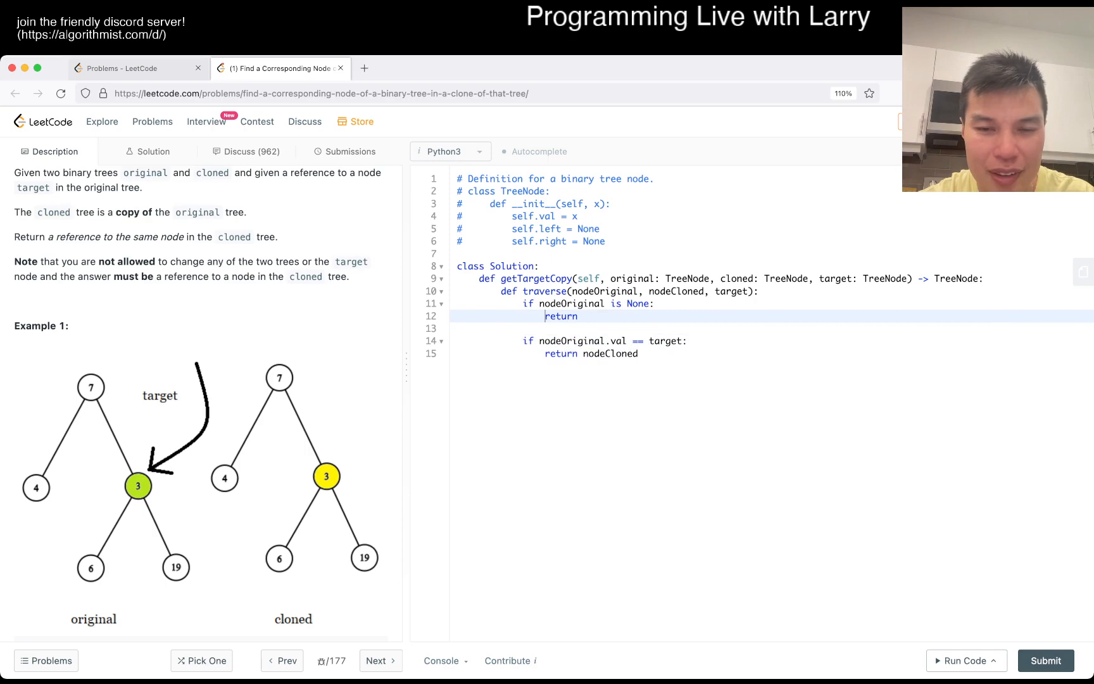
key("End")
scroll(206, 402, "down", 5)
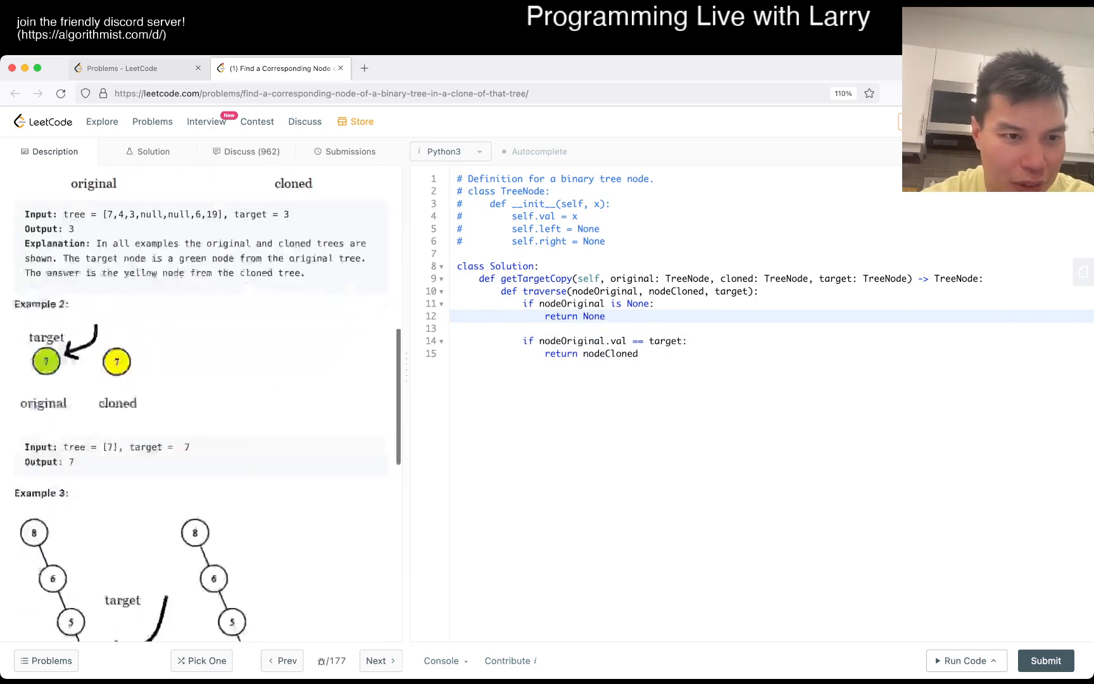
scroll(205, 401, "down", 5)
scroll(205, 403, "down", 3)
scroll(205, 402, "up", 5)
scroll(205, 402, "up", 5)
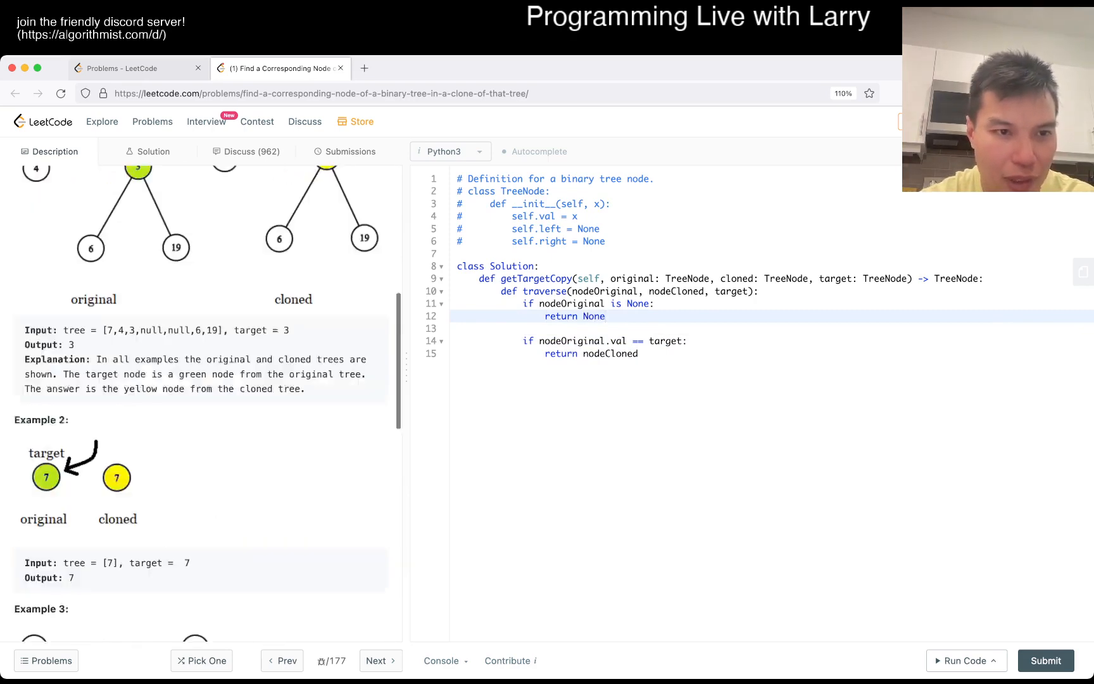
scroll(206, 402, "up", 5)
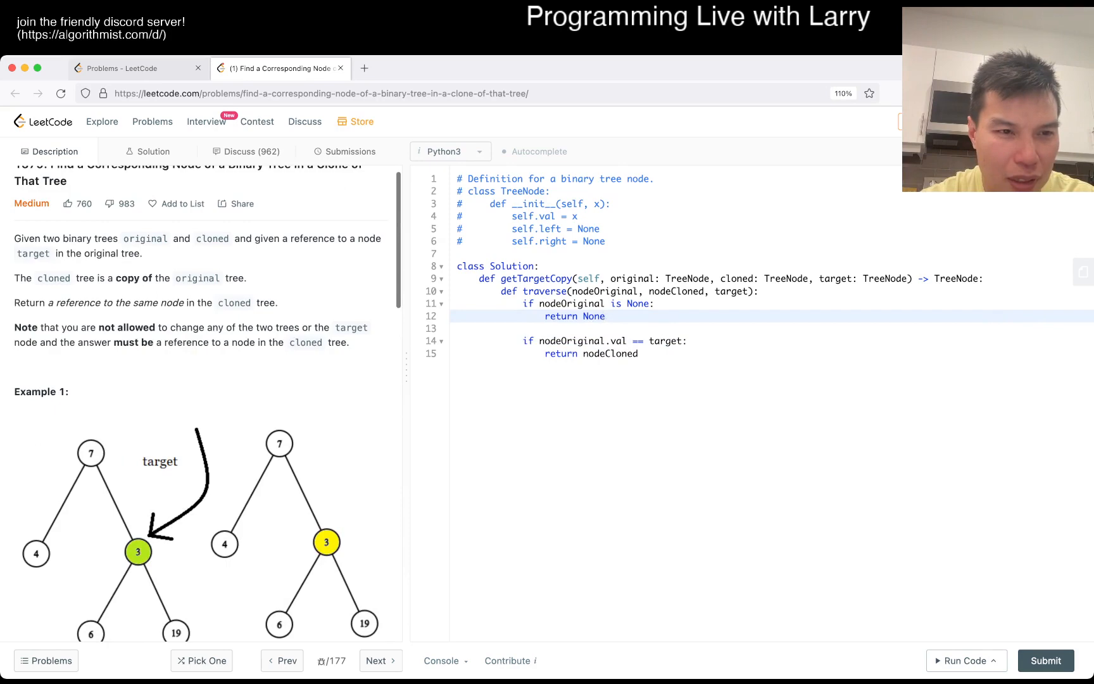
scroll(205, 401, "down", 3)
scroll(205, 401, "up", 2)
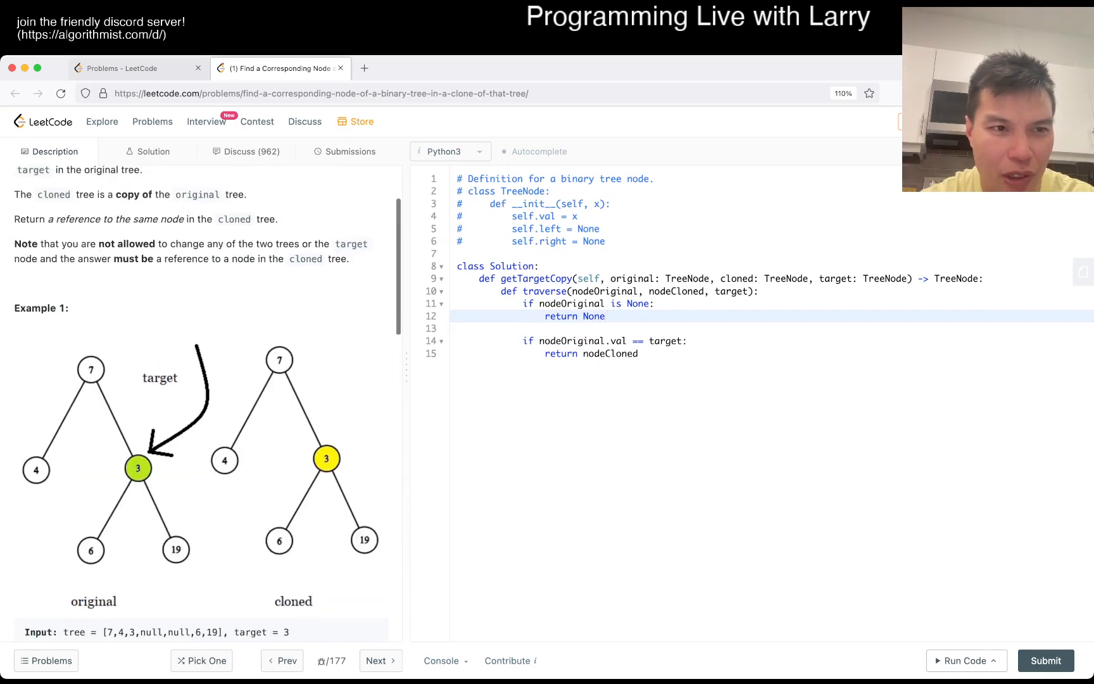
scroll(205, 402, "down", 1)
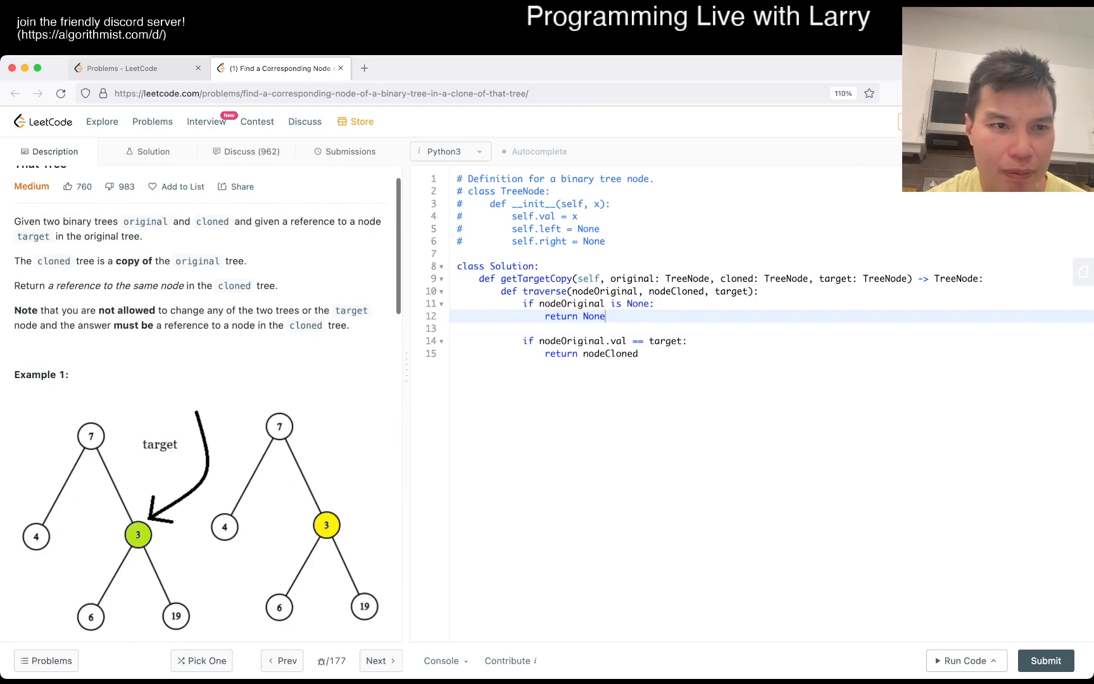
scroll(206, 403, "up", 2)
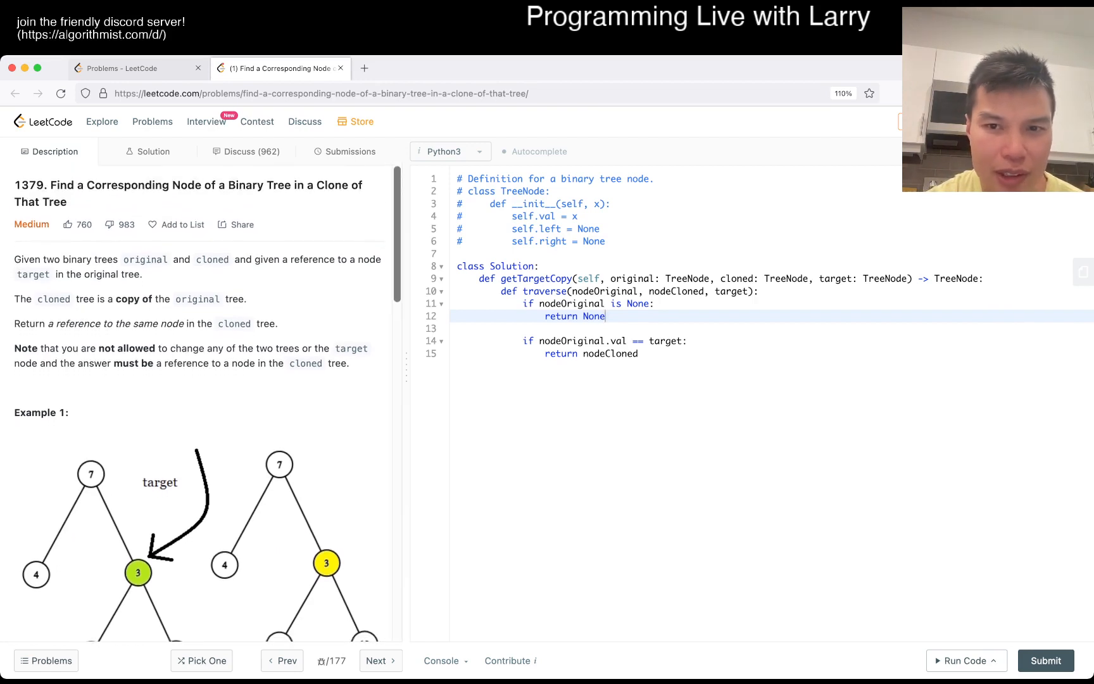
Step: Tidy the match condition and start the recursive return line at helper-body indent
key("Down")
key("Down")
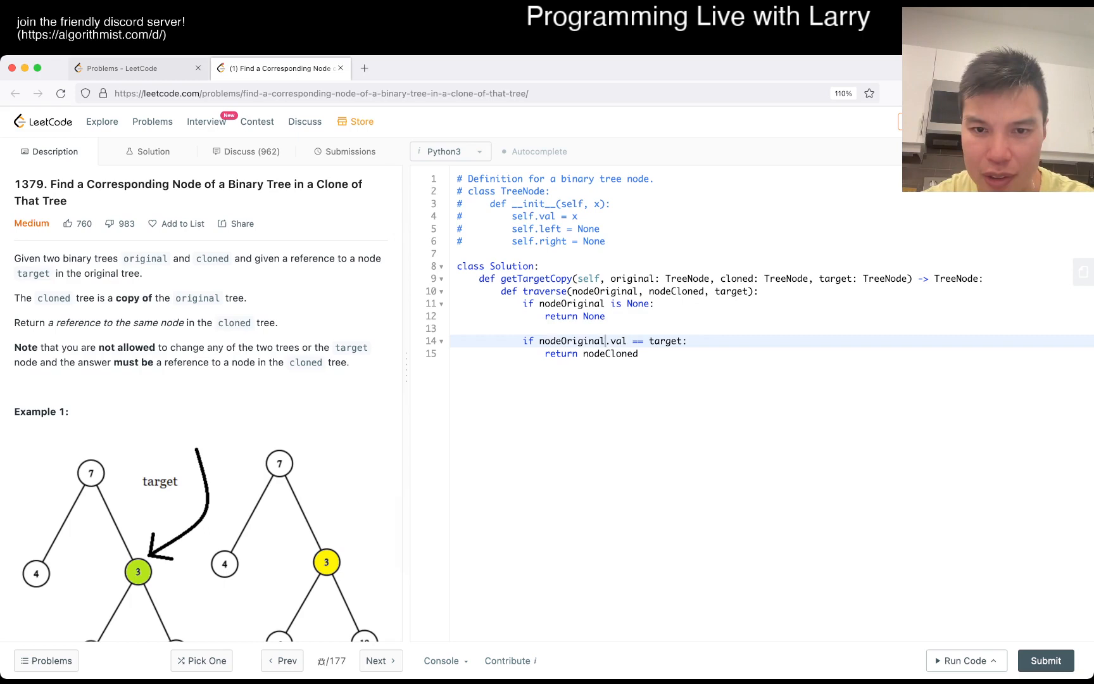
key("shift+Page_Up")
key("shift+Right")
key("shift+Right")
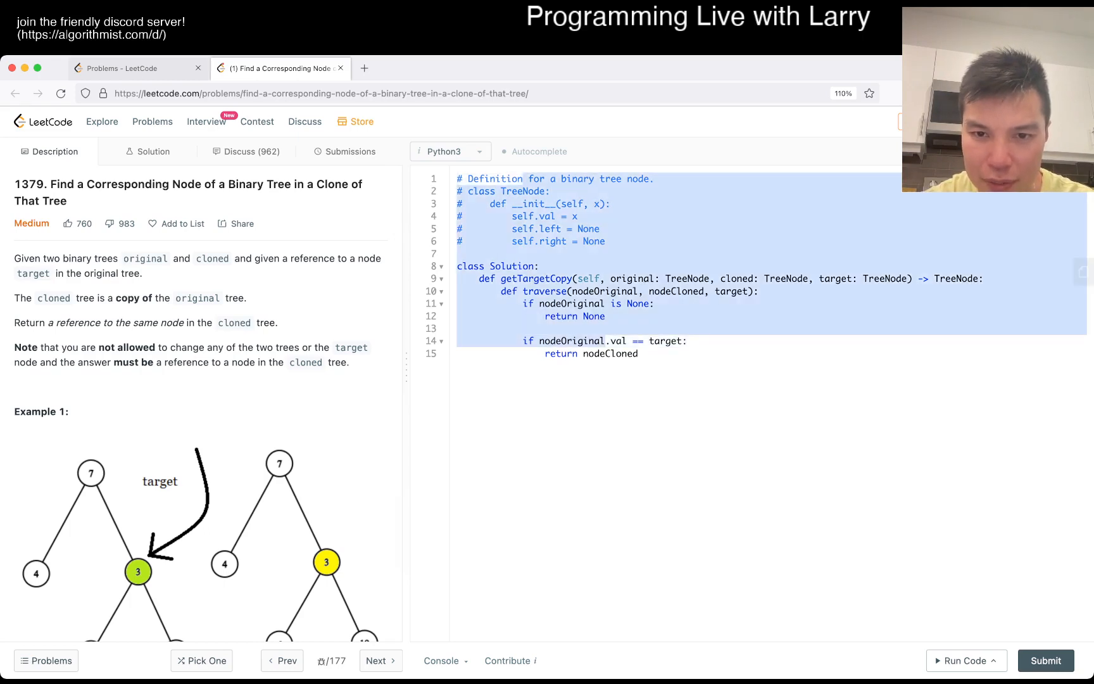
key("Right")
key("BackSpace")
key("BackSpace")
key("BackSpace")
key("BackSpace")
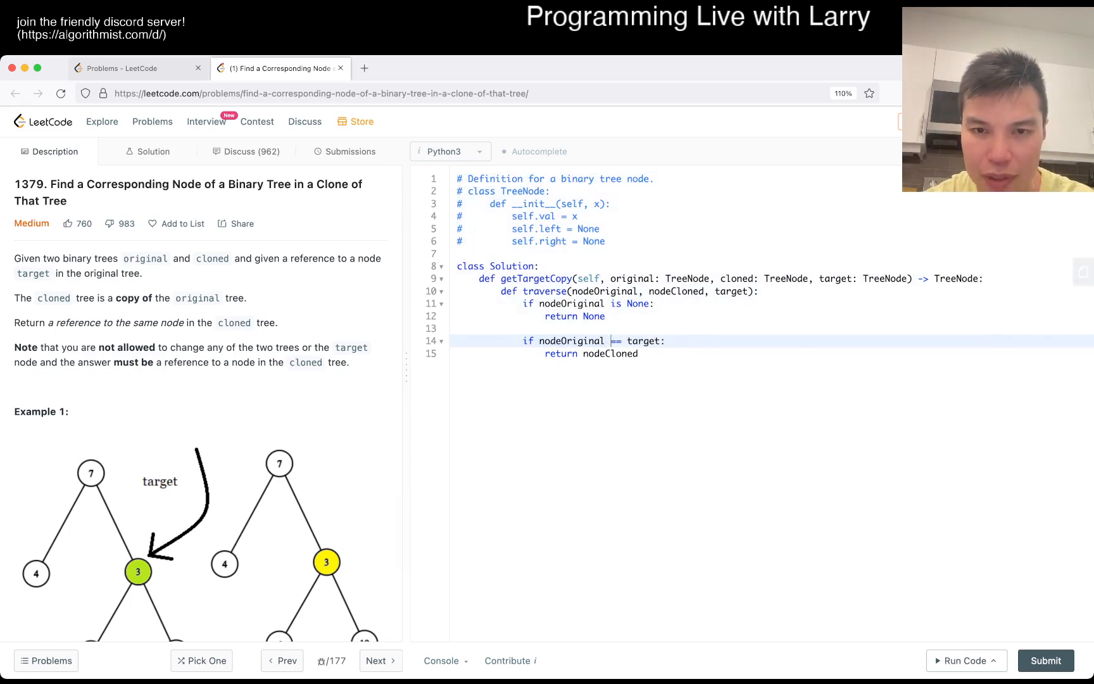
key("Up")
key("Down")
key("Down")
key("End")
key("Return")
key("Return")
key("BackSpace")
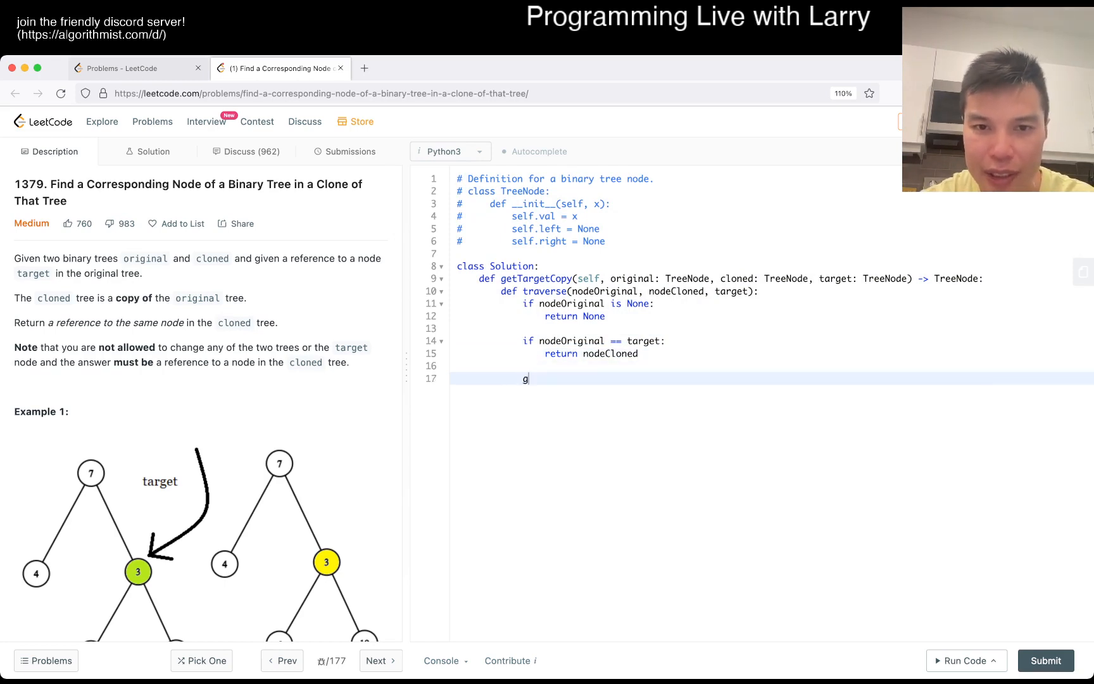
key("BackSpace")
type("tra")
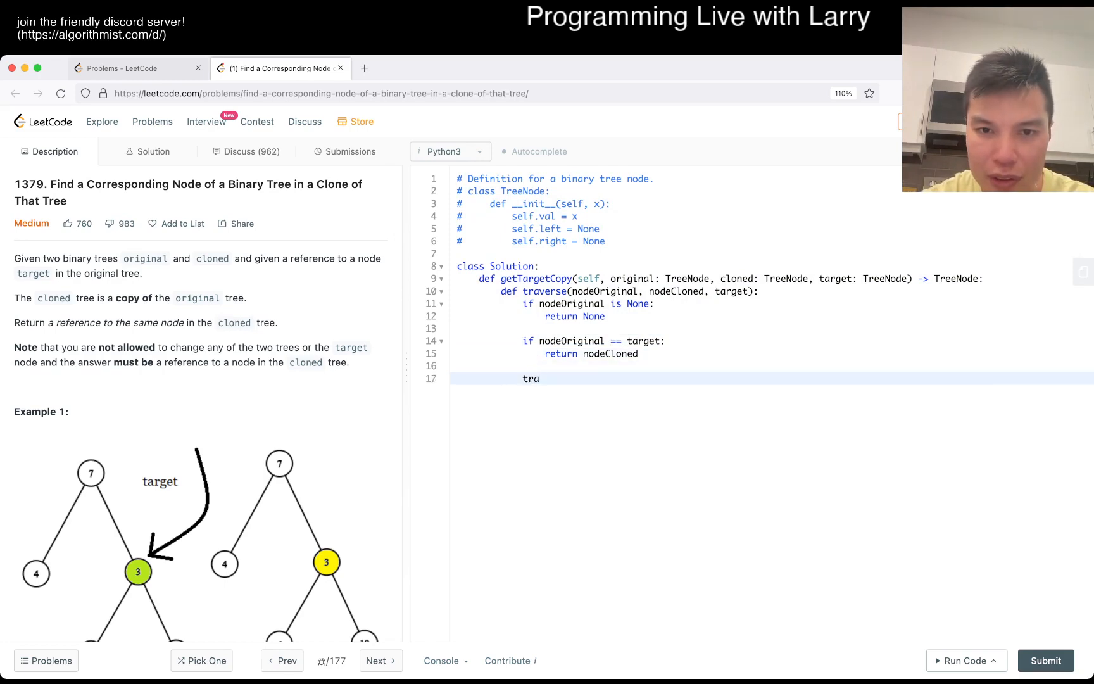
type("ret")
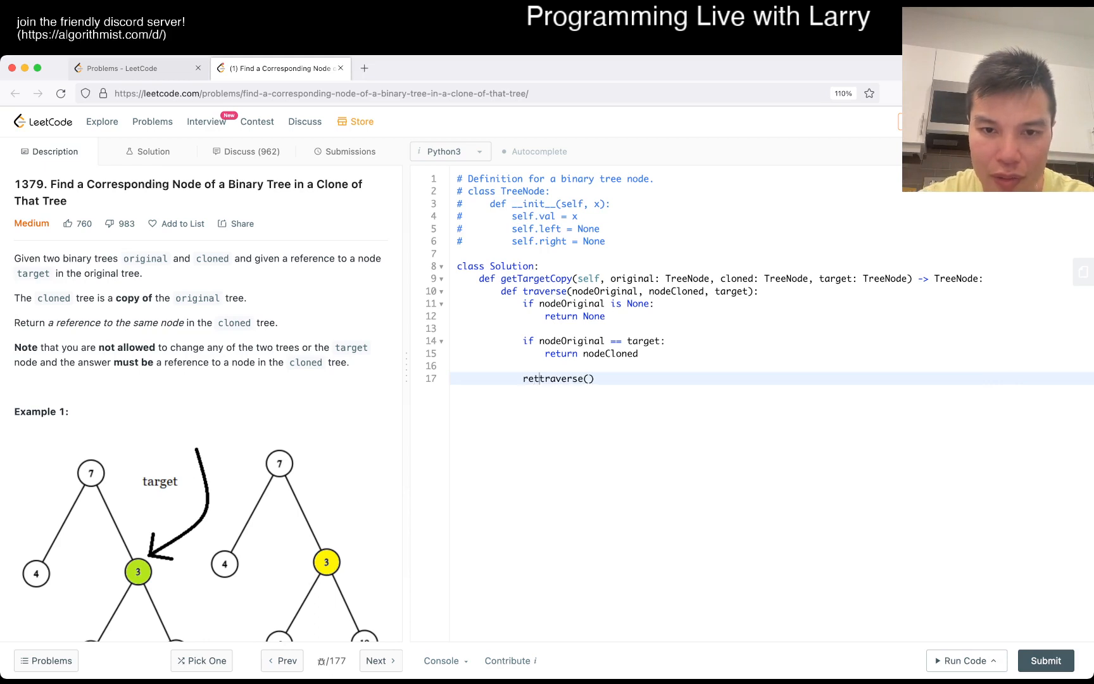
type("urn ")
type("nod")
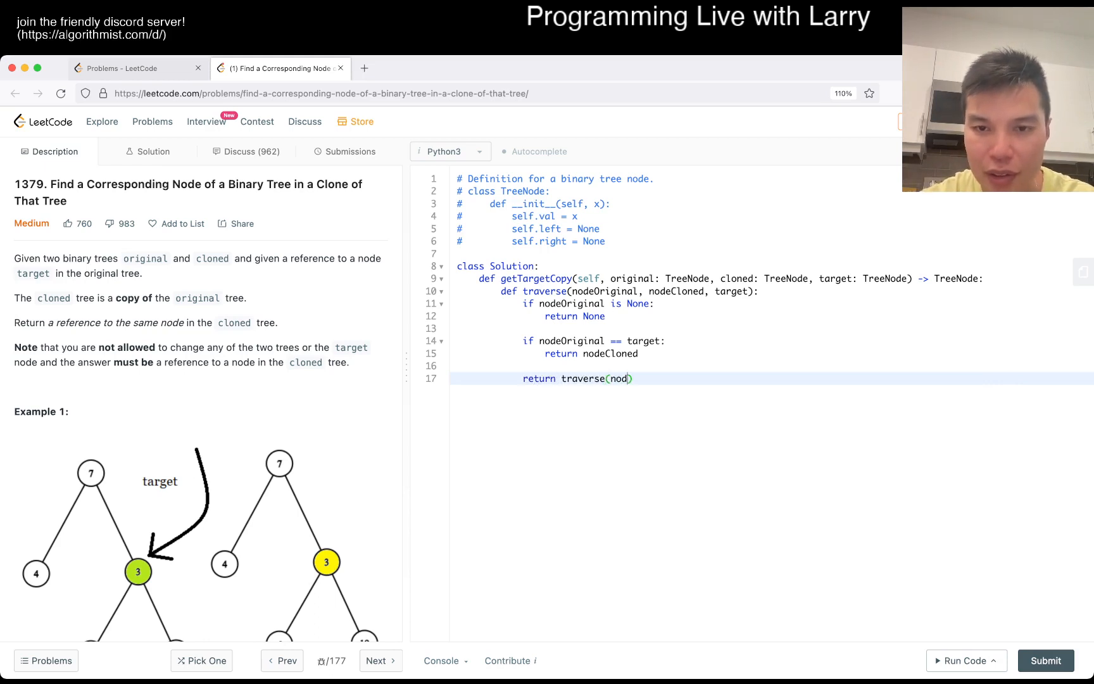
type("rigina")
type("l.left")
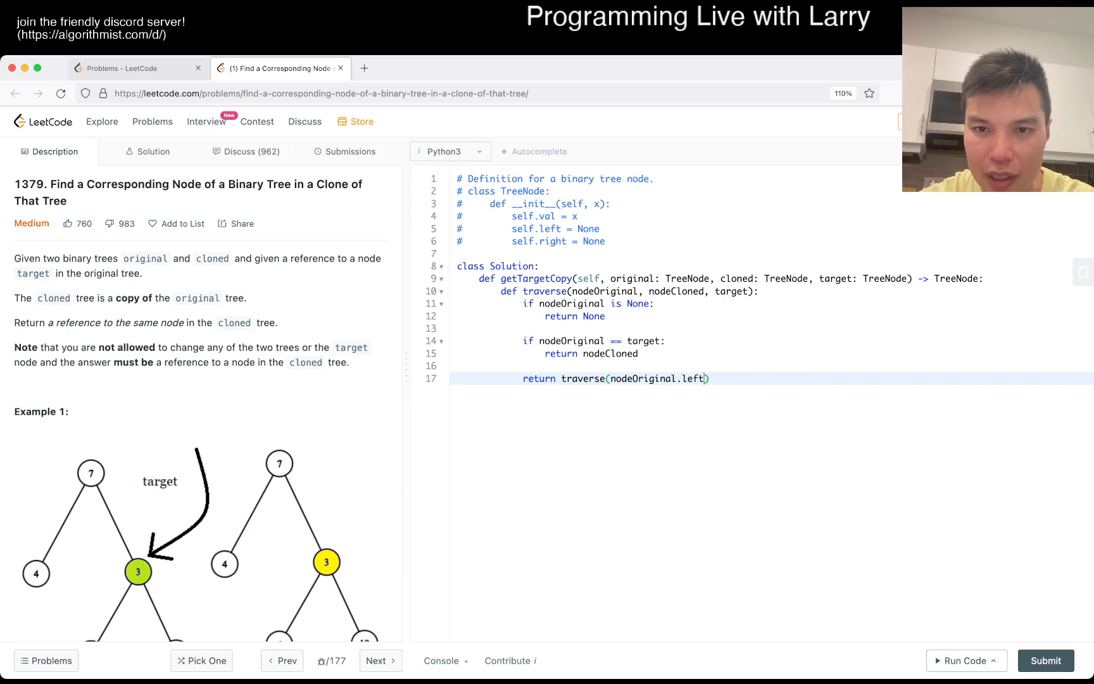
type("loned.left, target")
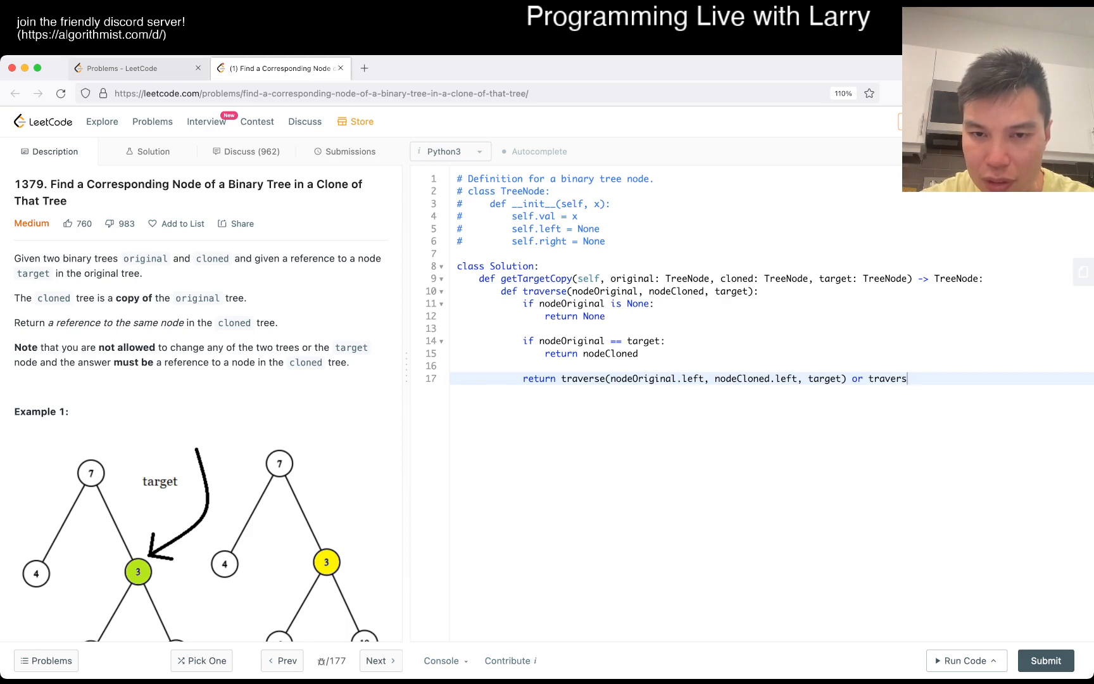
type("Origina.rig")
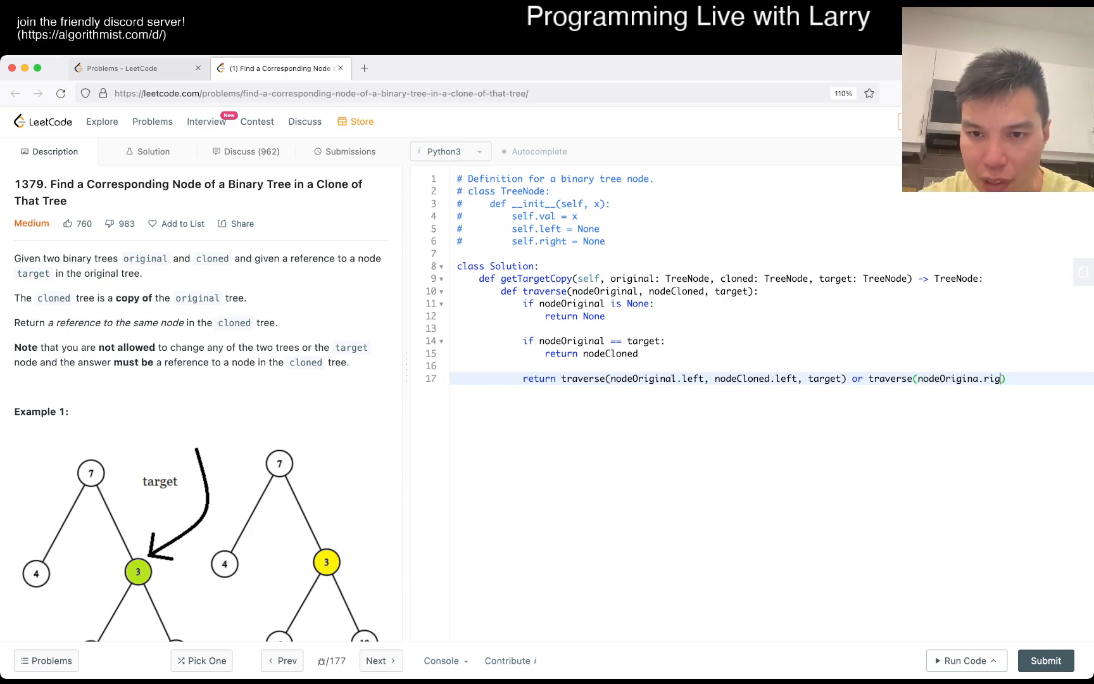
type("ht")
Step: Recurse into left then right children, return traverse(original, cloned, target), and run the example tests
key("BackSpace")
key("BackSpace")
key("BackSpace")
key("BackSpace")
key("BackSpace")
type("l.")
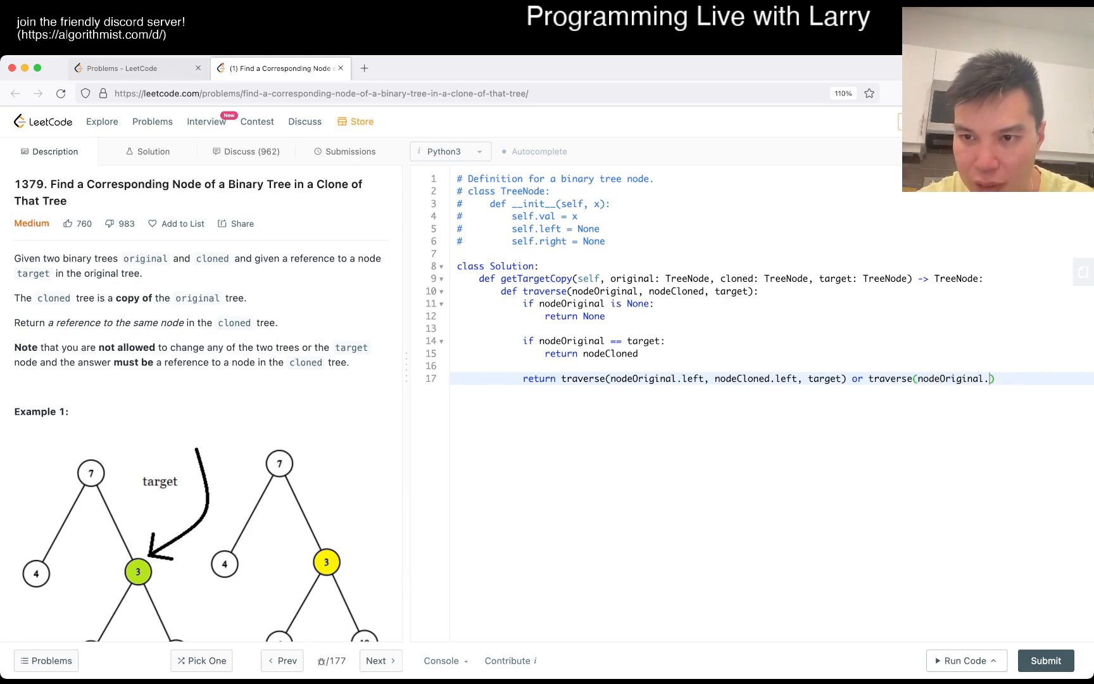
type("right, nodeClon")
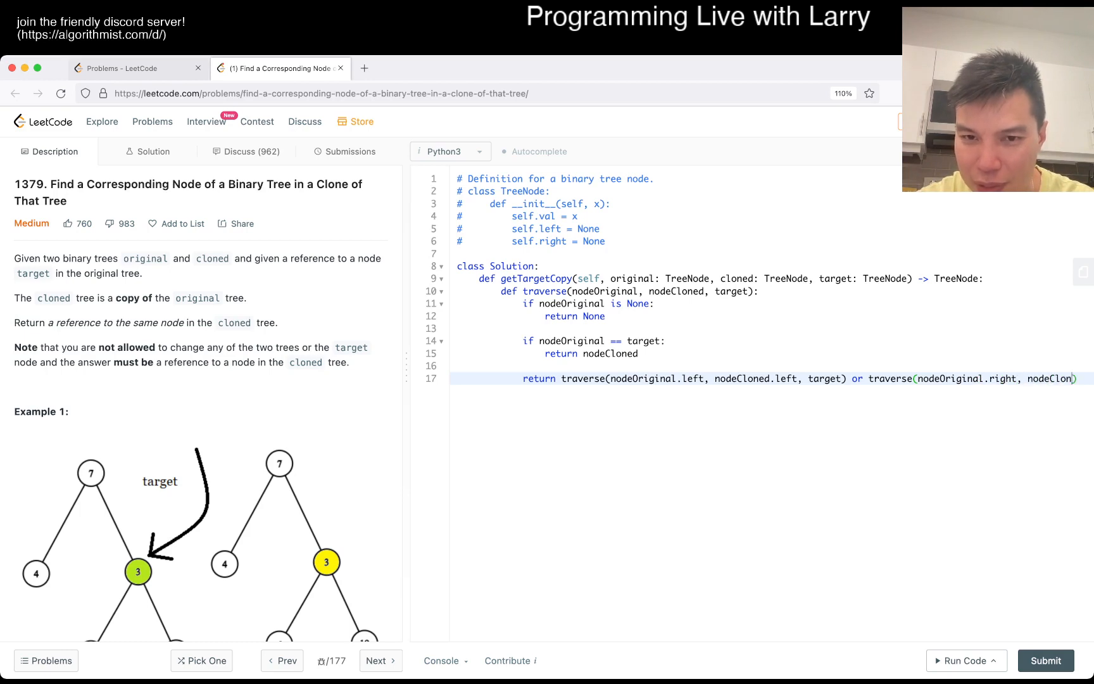
type("ed.right, target")
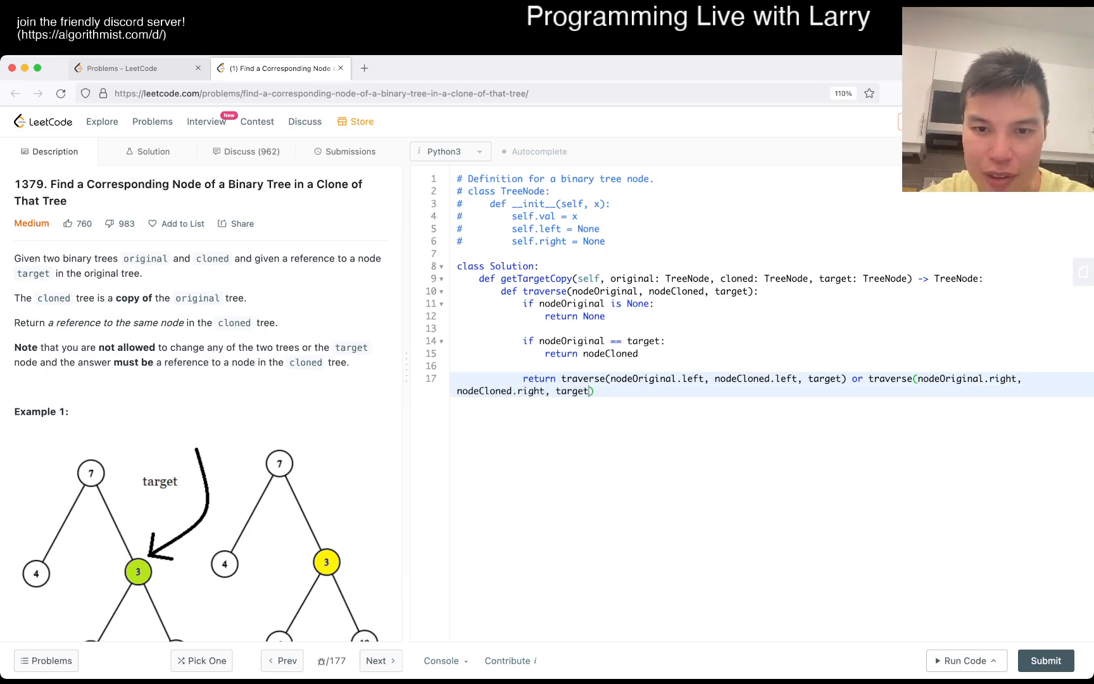
key("Return")
key("Return")
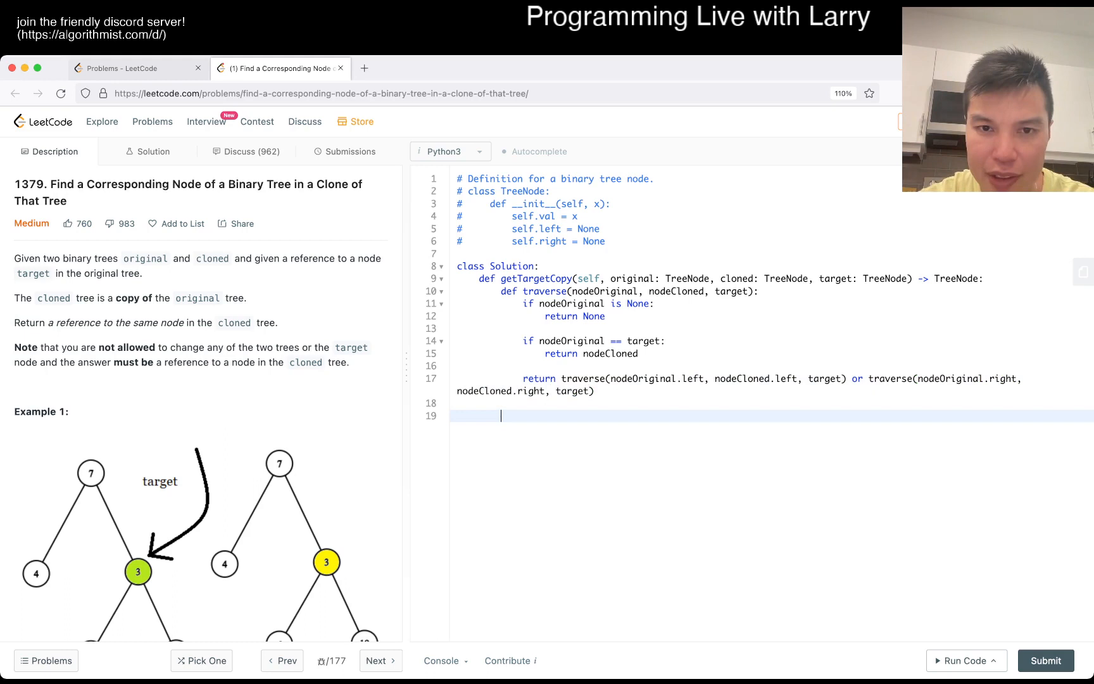
type("return tra")
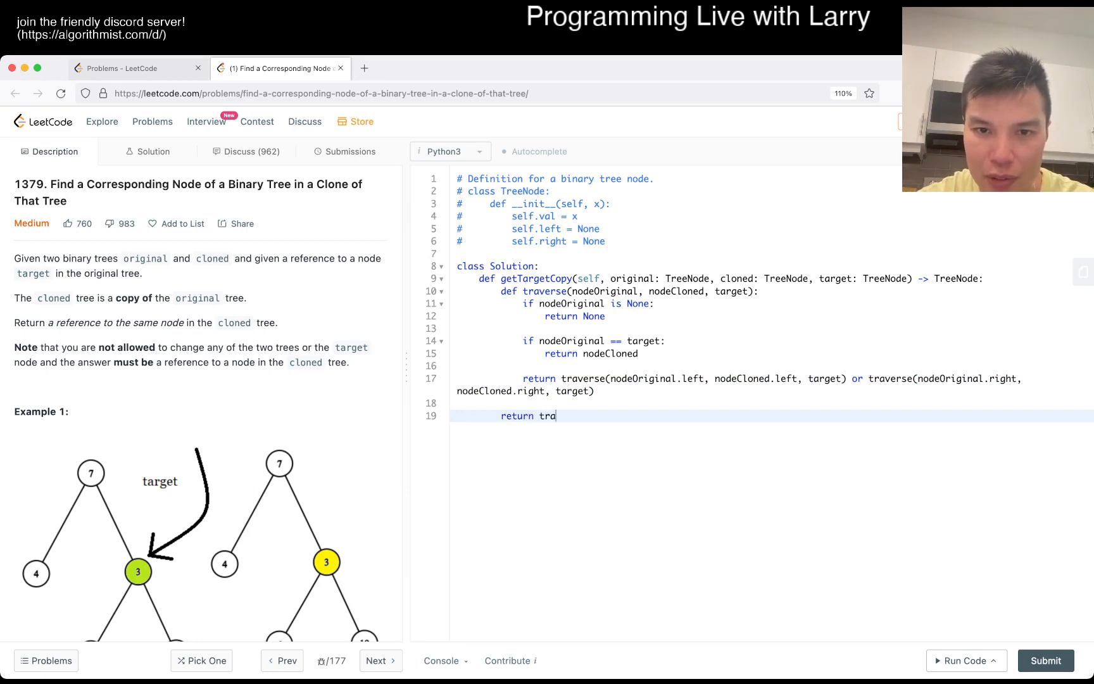
type("verse(original")
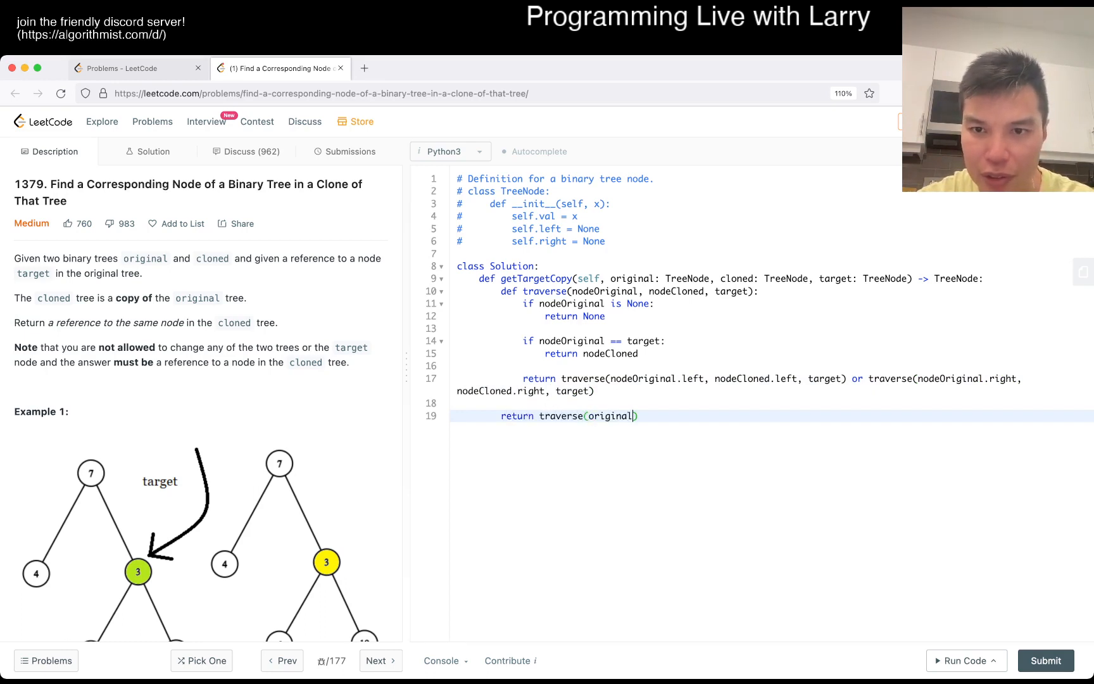
type(", cloned, target")
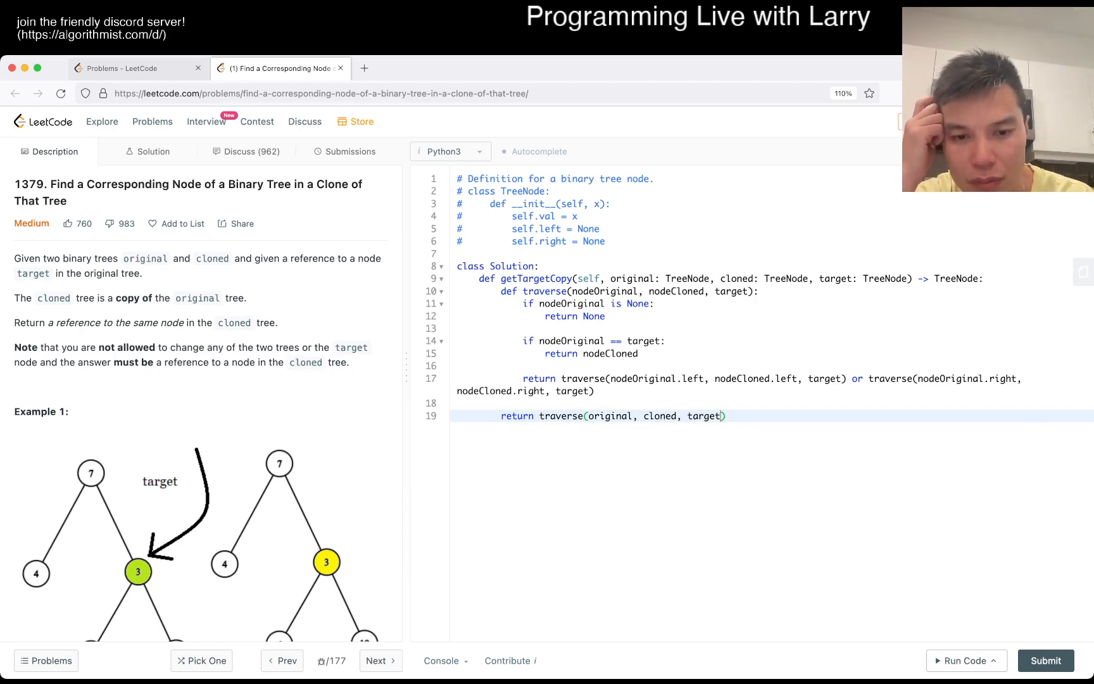
key("ctrl+apostrophe")
key("ctrl+apostrophe")
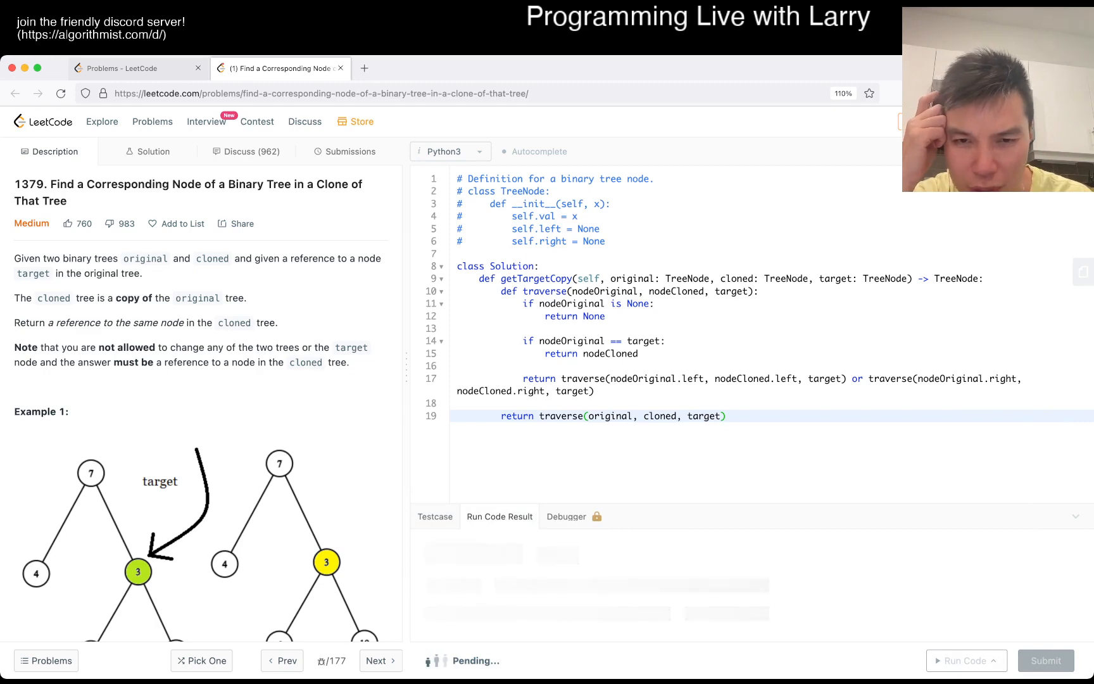
scroll(769, 608, "down", 1)
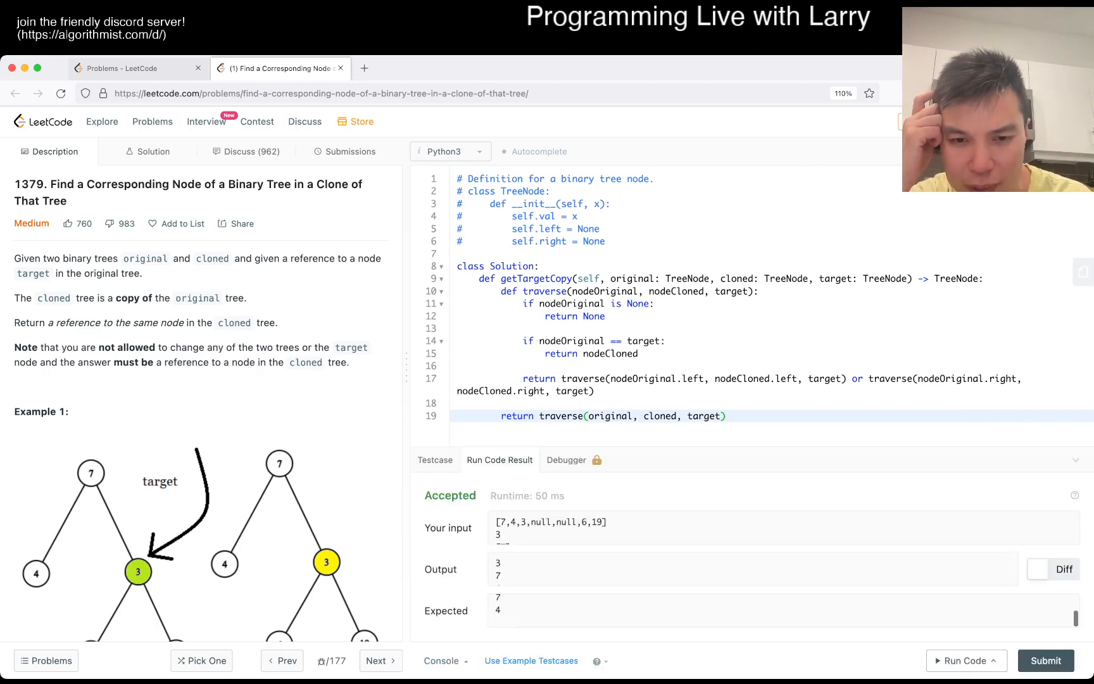
scroll(769, 527, "down", 1)
Step: Submit the traverse solution for judging and get it accepted
key("ctrl+Return")
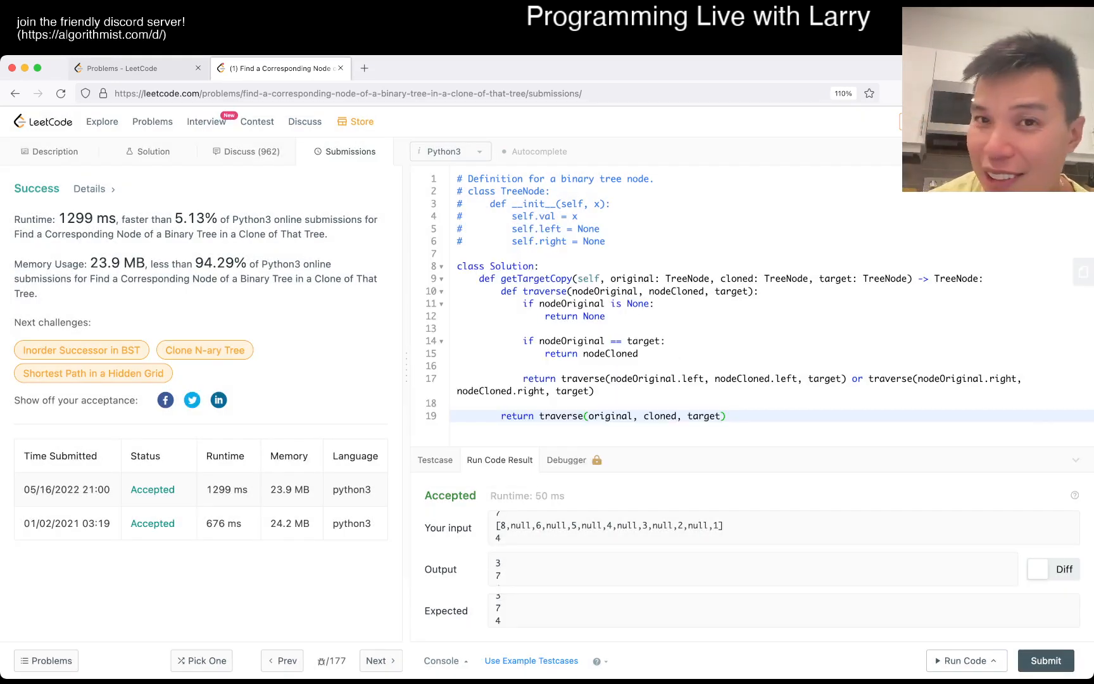
left_click(153, 523)
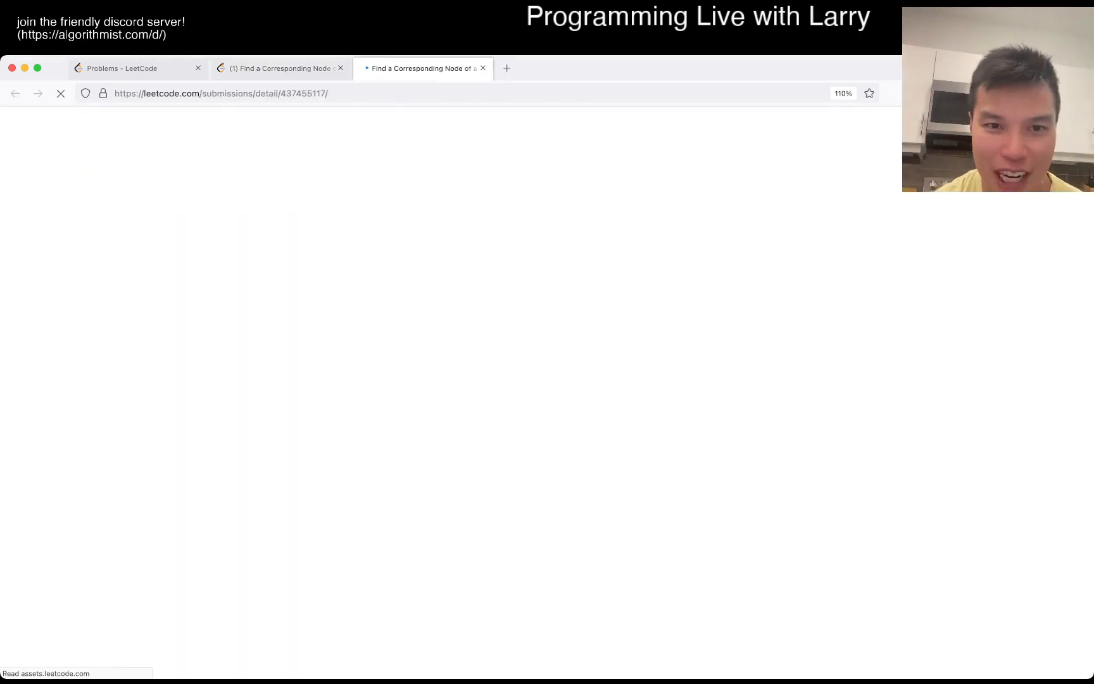
scroll(548, 427, "down", 15)
scroll(547, 427, "up", 6)
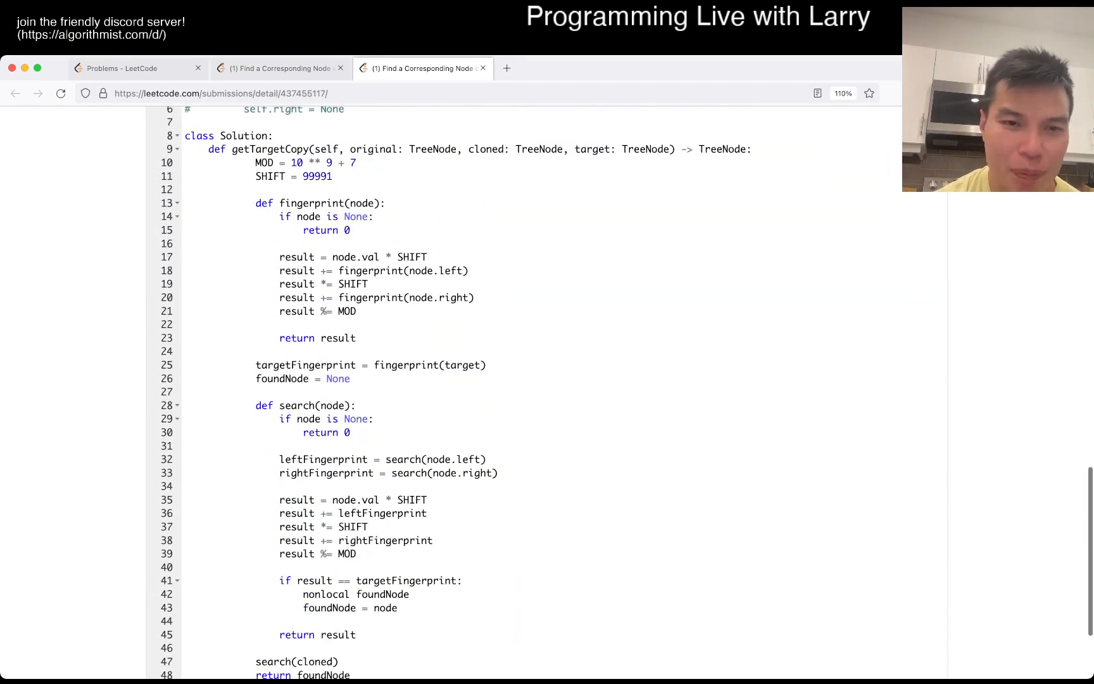
scroll(547, 384, "up", 1)
scroll(547, 384, "up", 1)
scroll(547, 384, "up", 6)
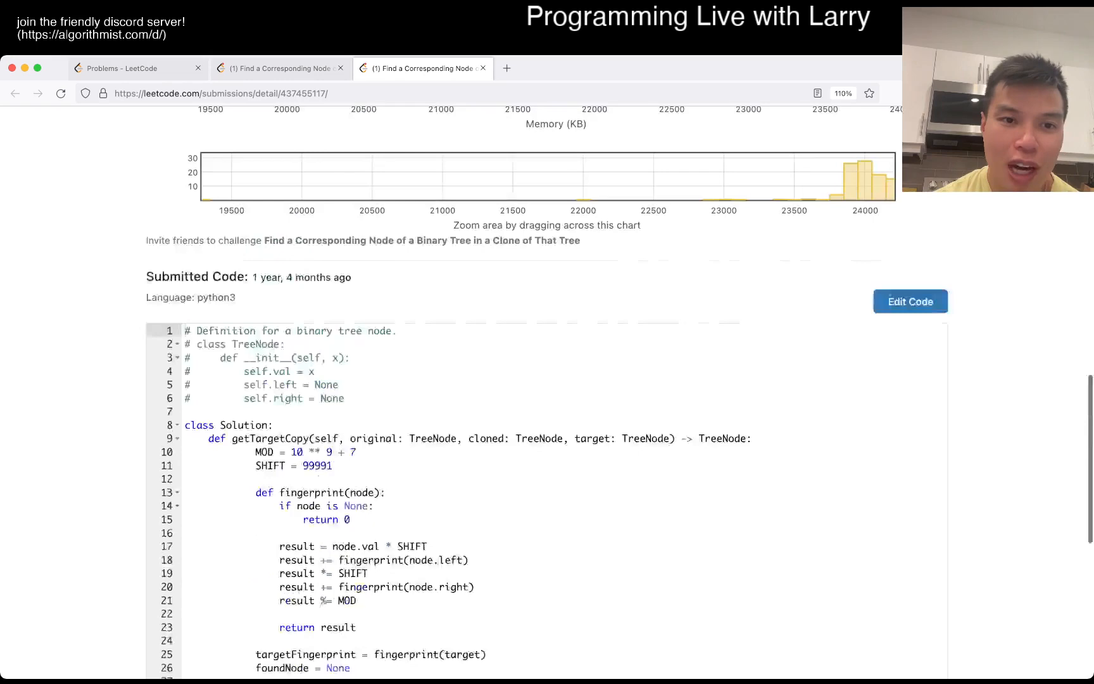
scroll(547, 385, "down", 5)
scroll(547, 385, "down", 5)
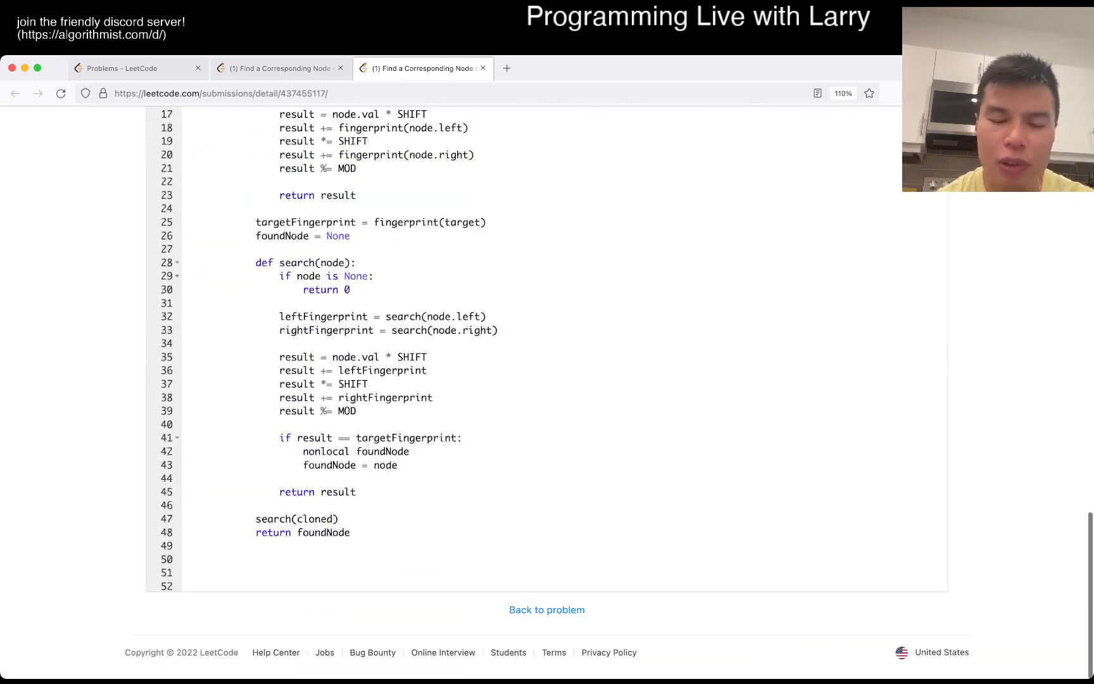
key("super+w")
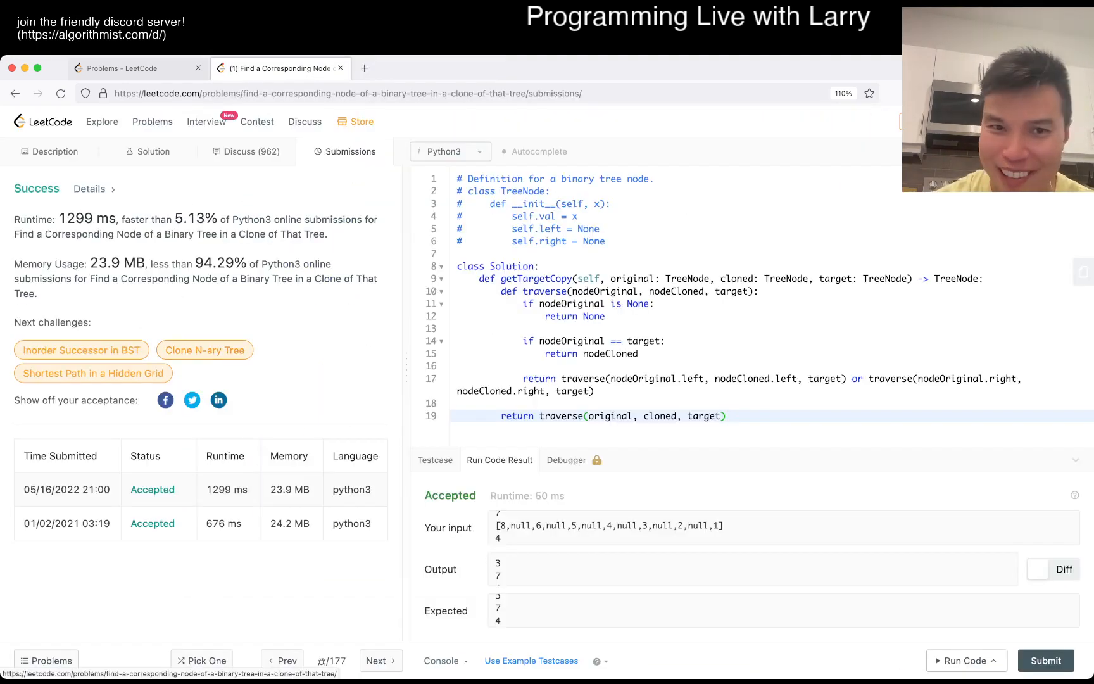
scroll(197, 384, "down", 5)
scroll(197, 385, "down", 5)
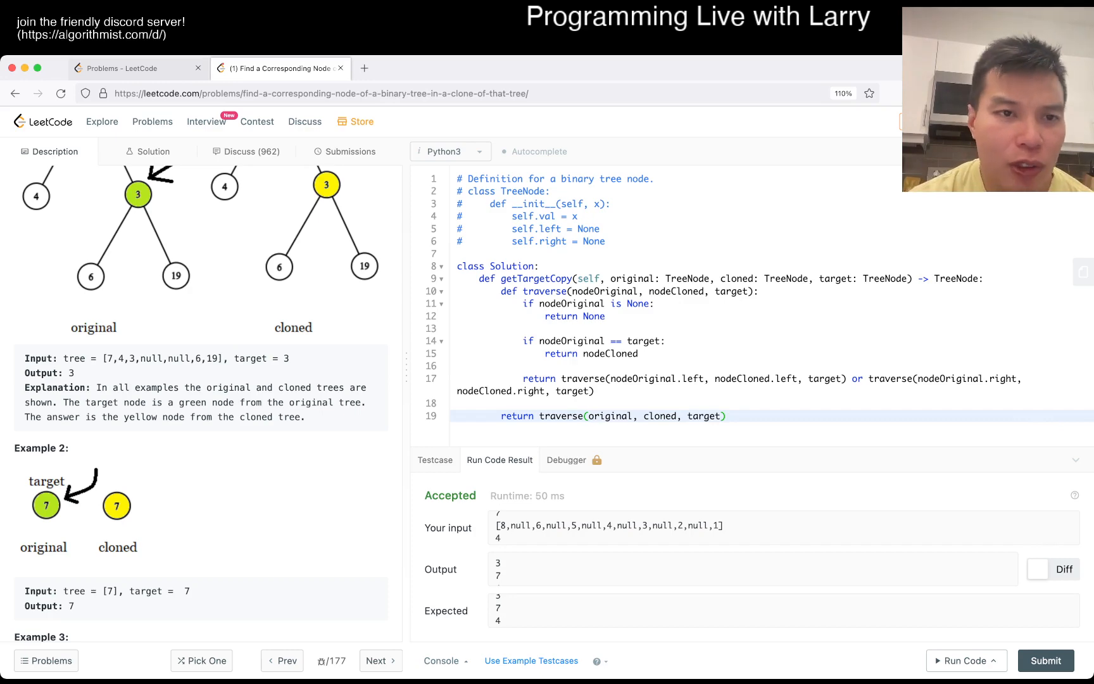
left_click(55, 151)
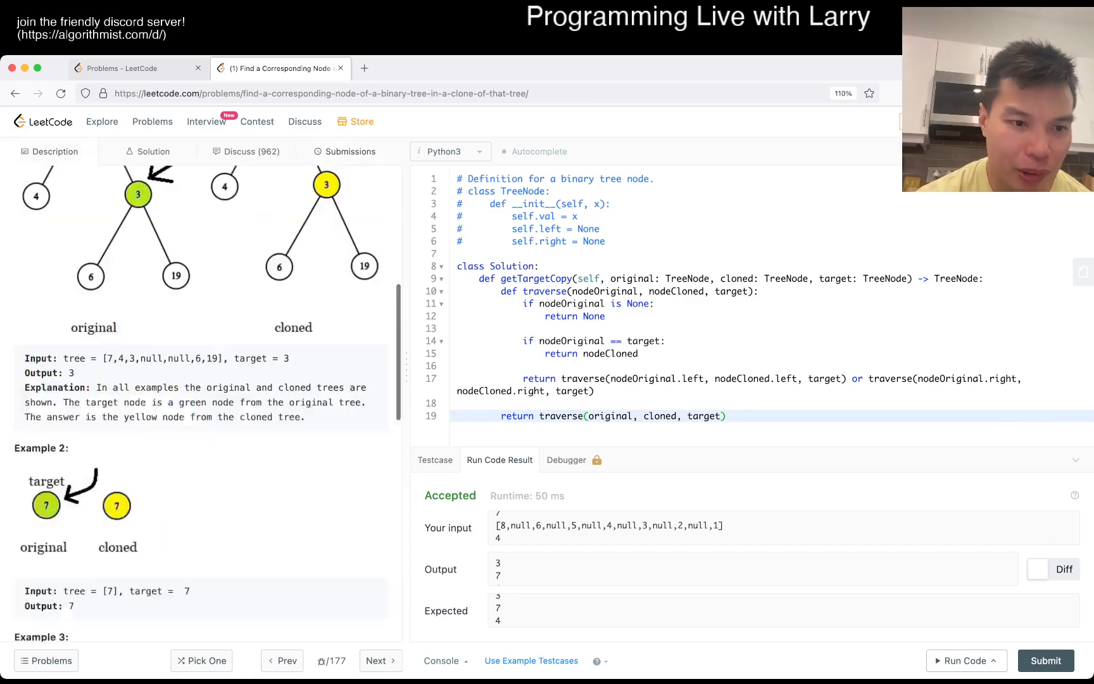
scroll(196, 384, "down", 15)
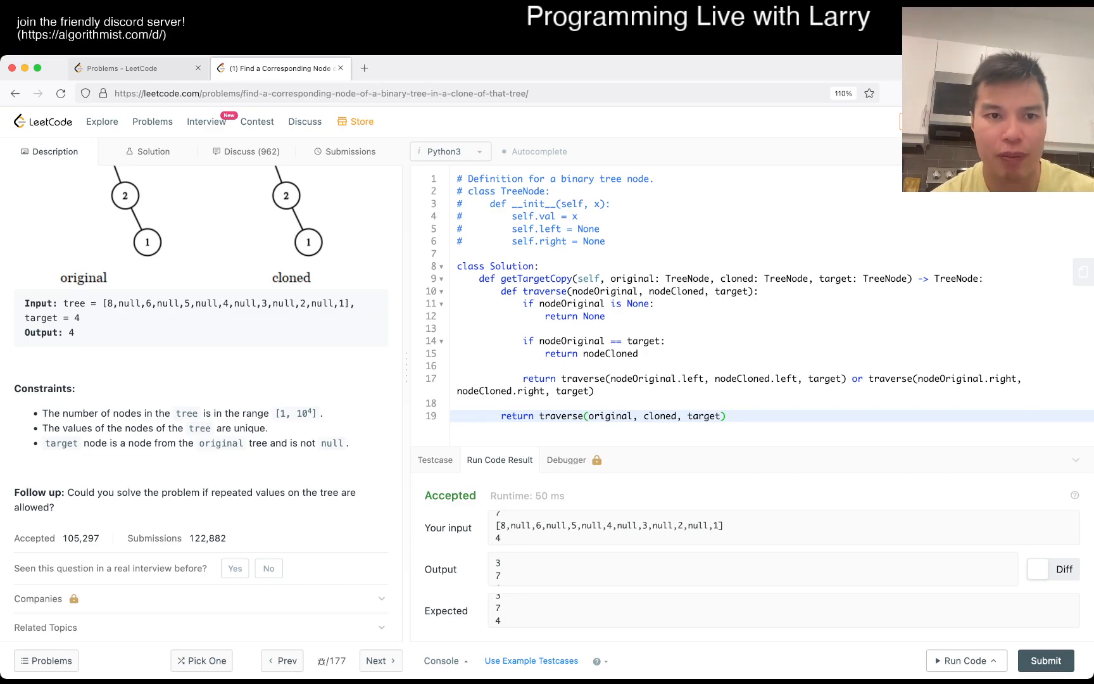
scroll(206, 385, "up", 10)
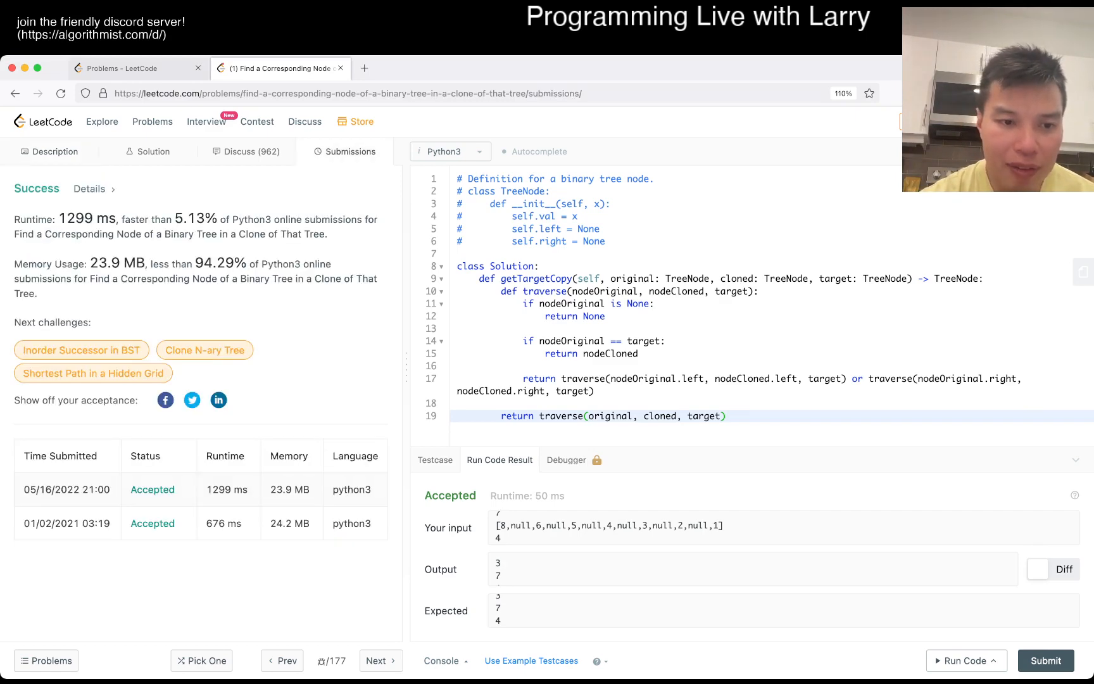
left_click(152, 523)
scroll(547, 385, "down", 10)
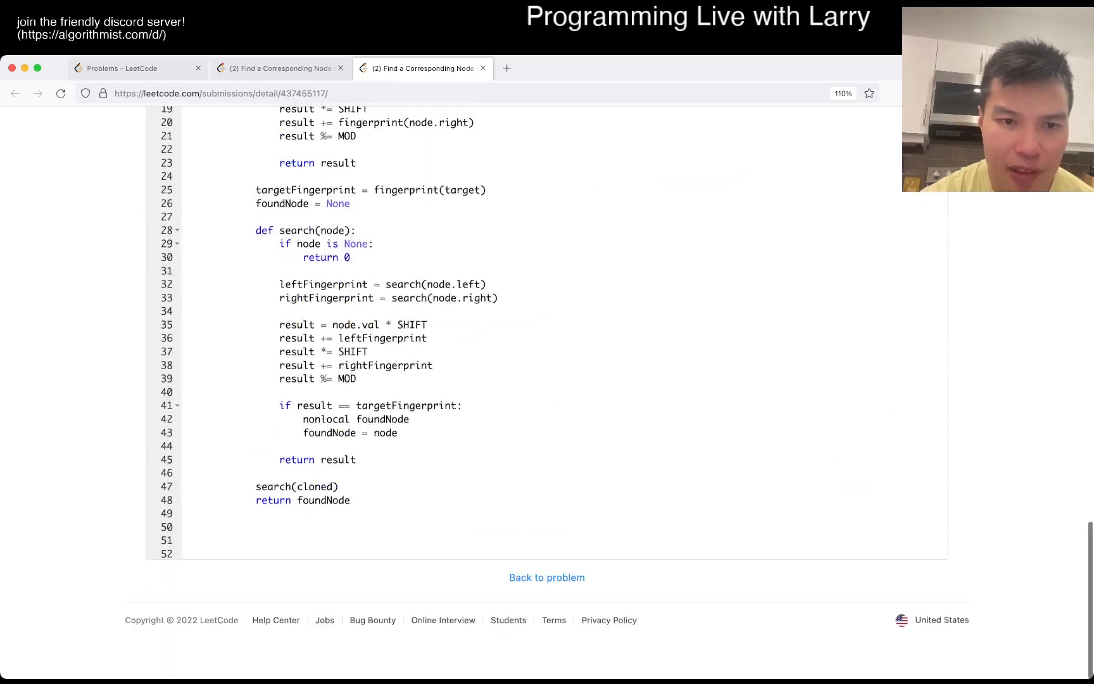
scroll(548, 385, "up", 10)
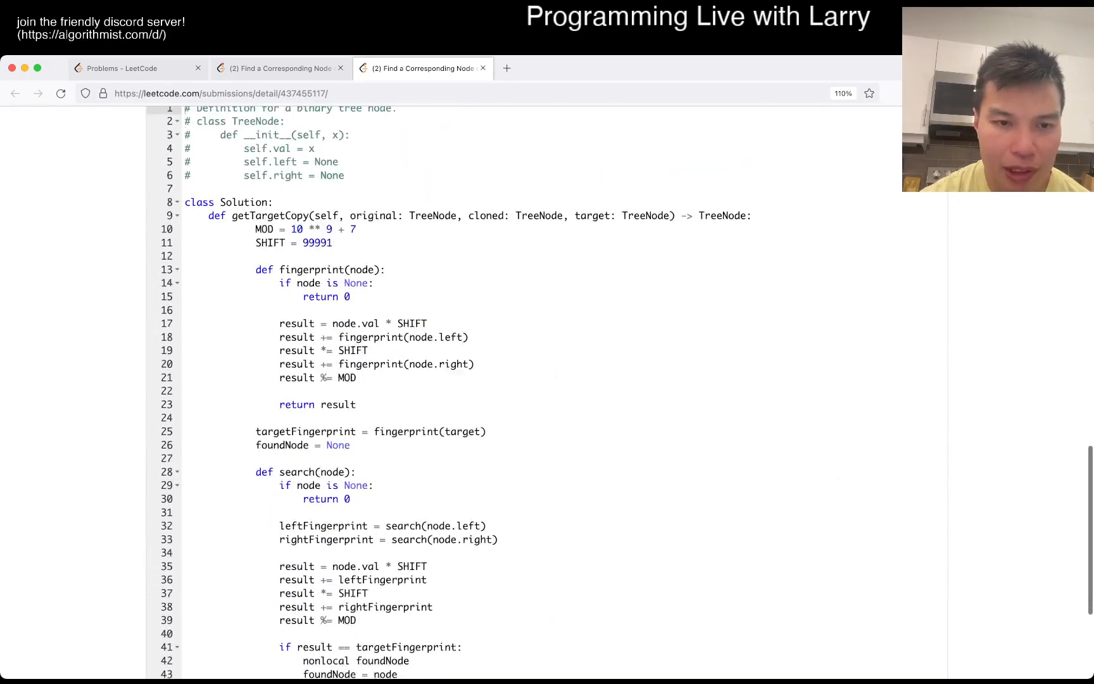
scroll(547, 385, "down", 5)
scroll(547, 385, "up", 5)
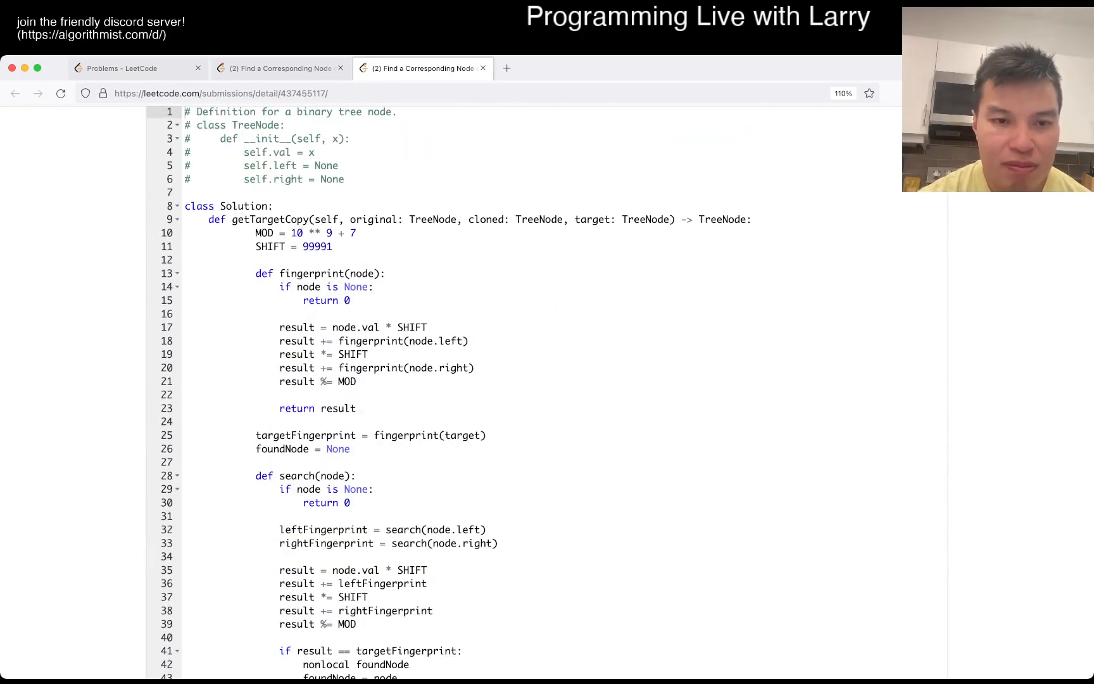
scroll(547, 385, "down", 8)
scroll(547, 385, "down", 2)
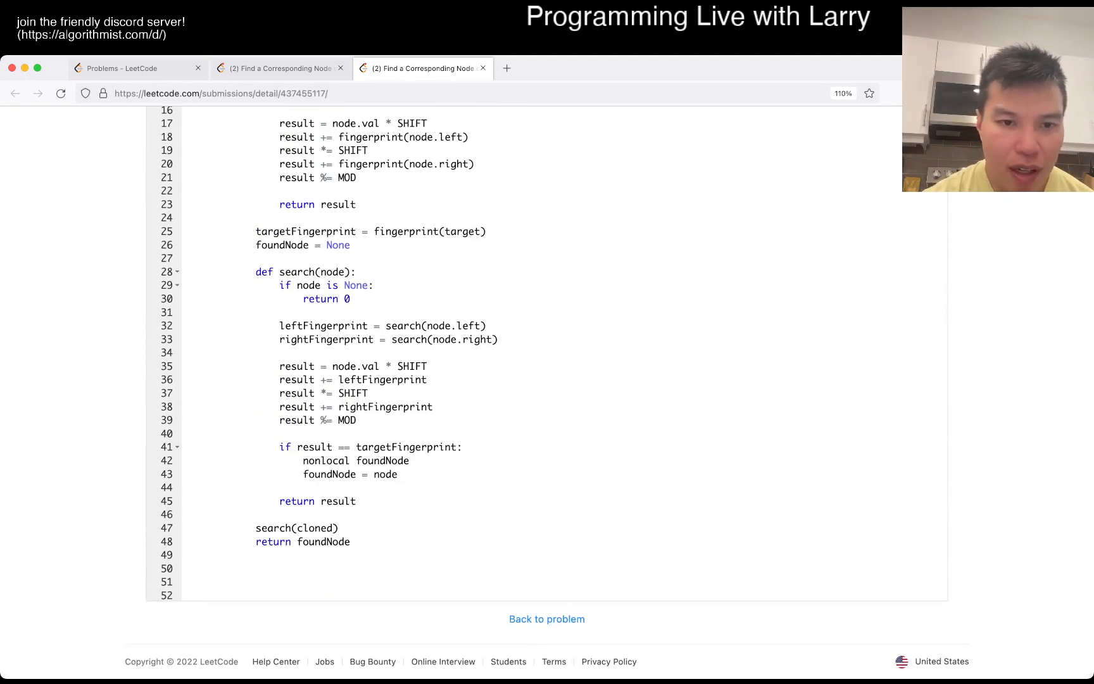
scroll(547, 385, "up", 4)
scroll(547, 385, "up", 1)
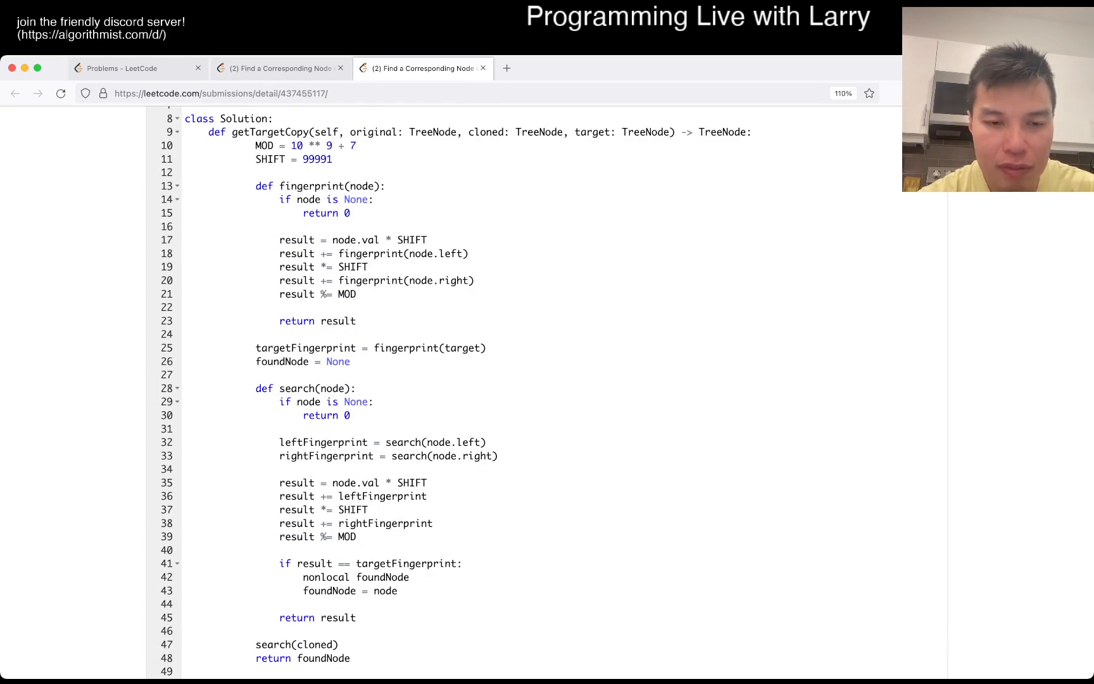
key("ctrl+w")
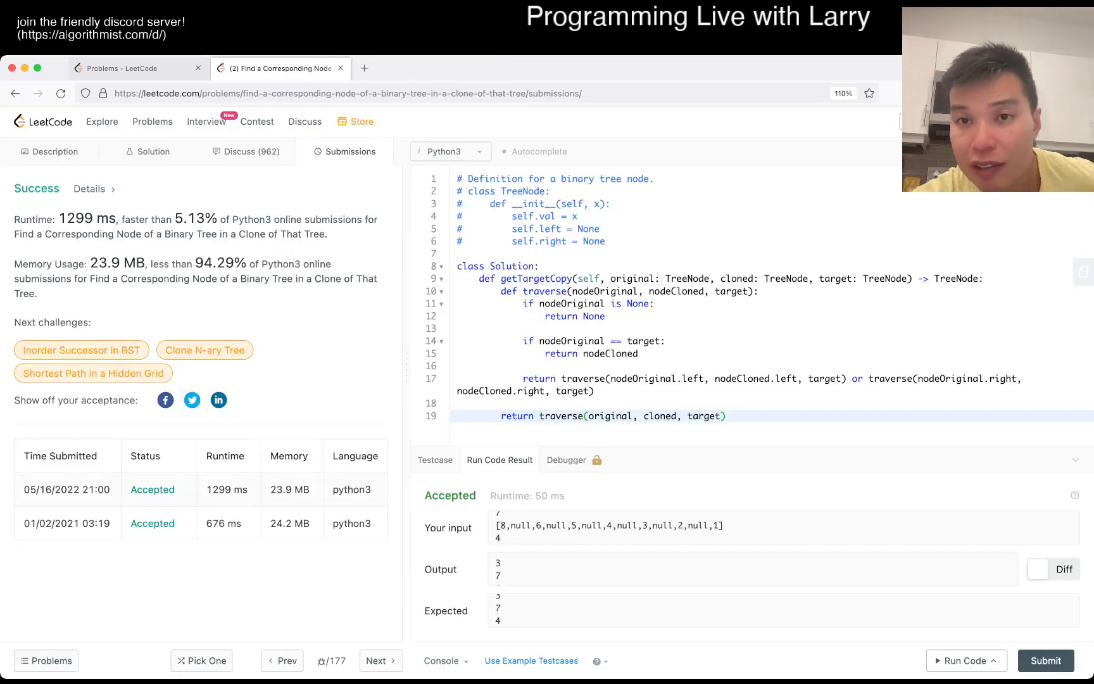